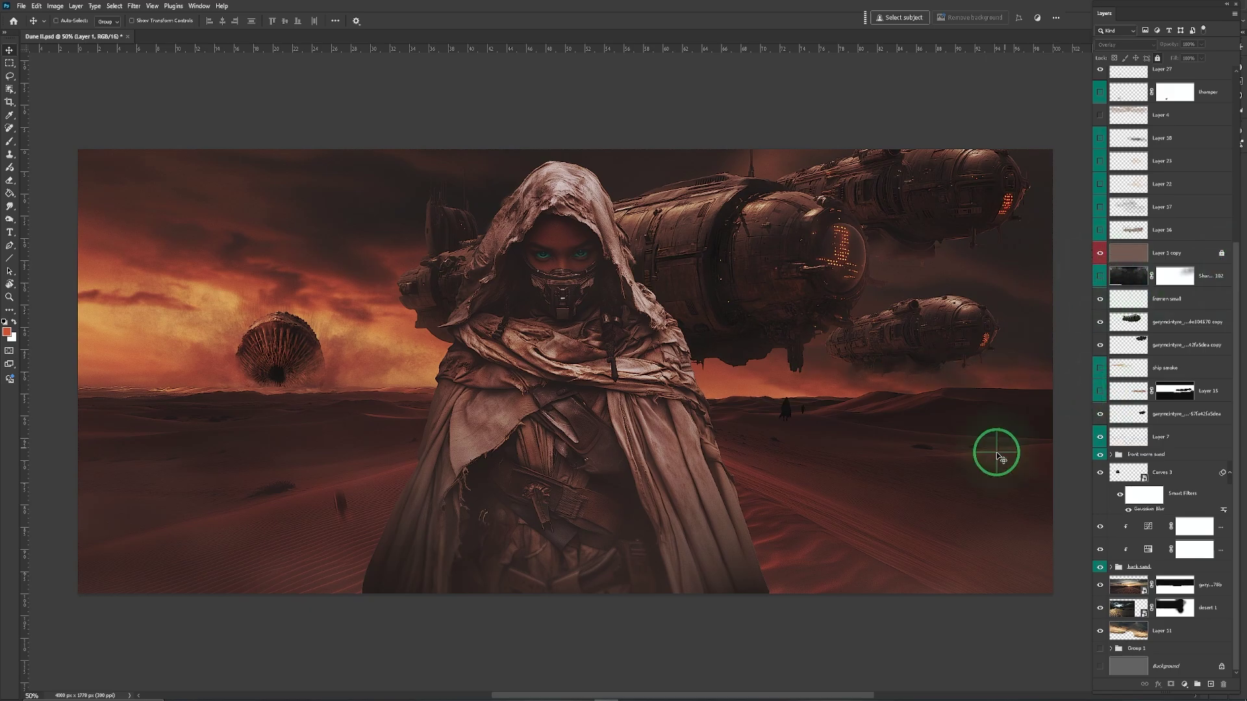
- Show Layer 15 and the ship smoke layer, checking the effect of Layer 7 and leaving it visible
click(1100, 391)
click(1100, 436)
click(1099, 437)
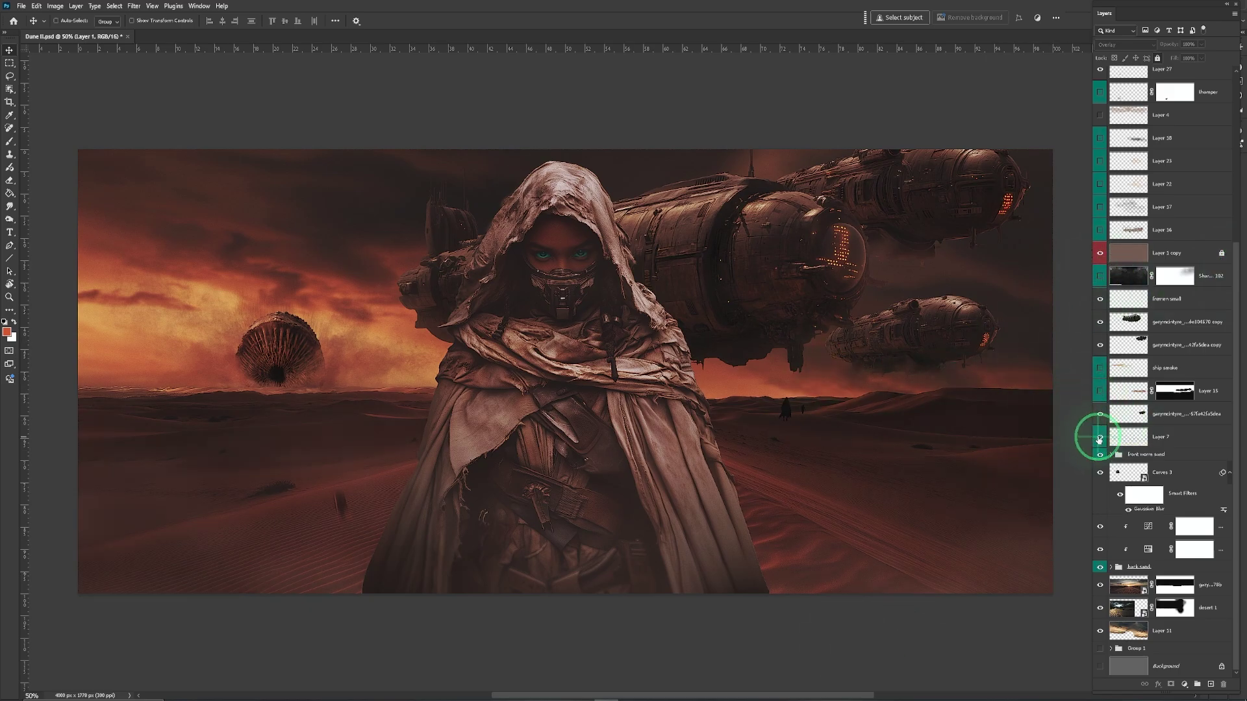
click(1100, 391)
click(1100, 391)
click(1100, 392)
click(1100, 367)
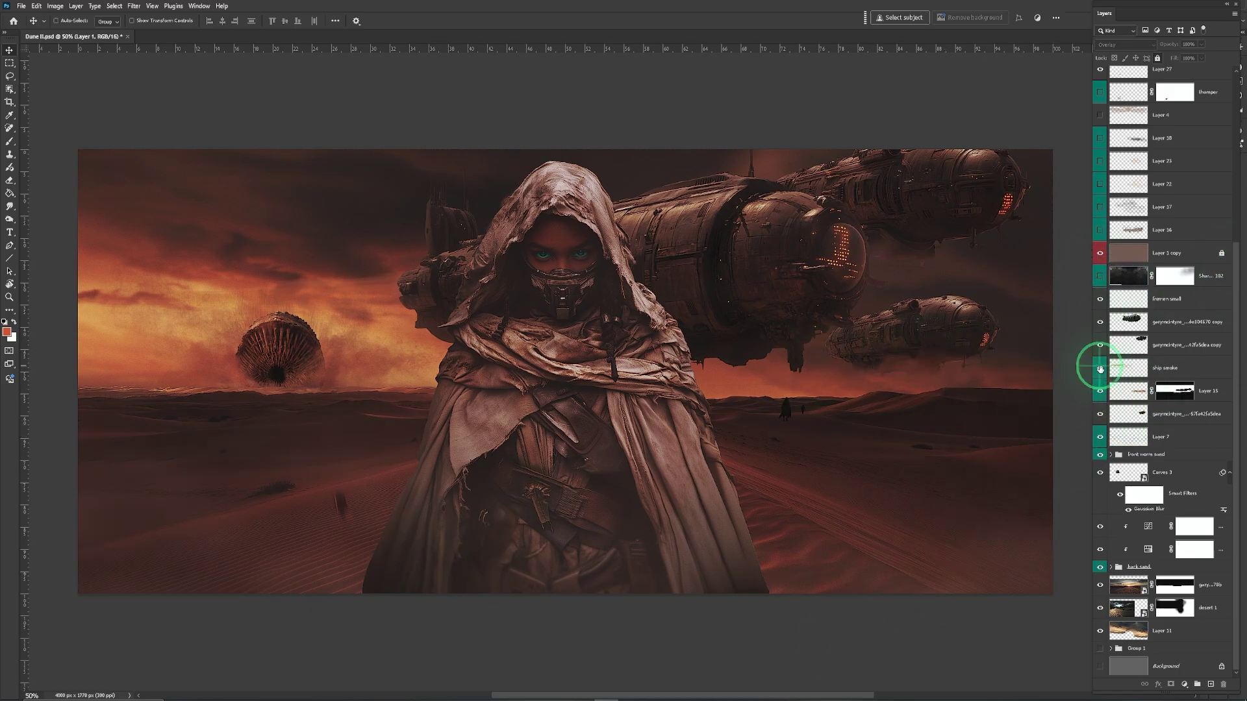
click(1100, 367)
click(1100, 368)
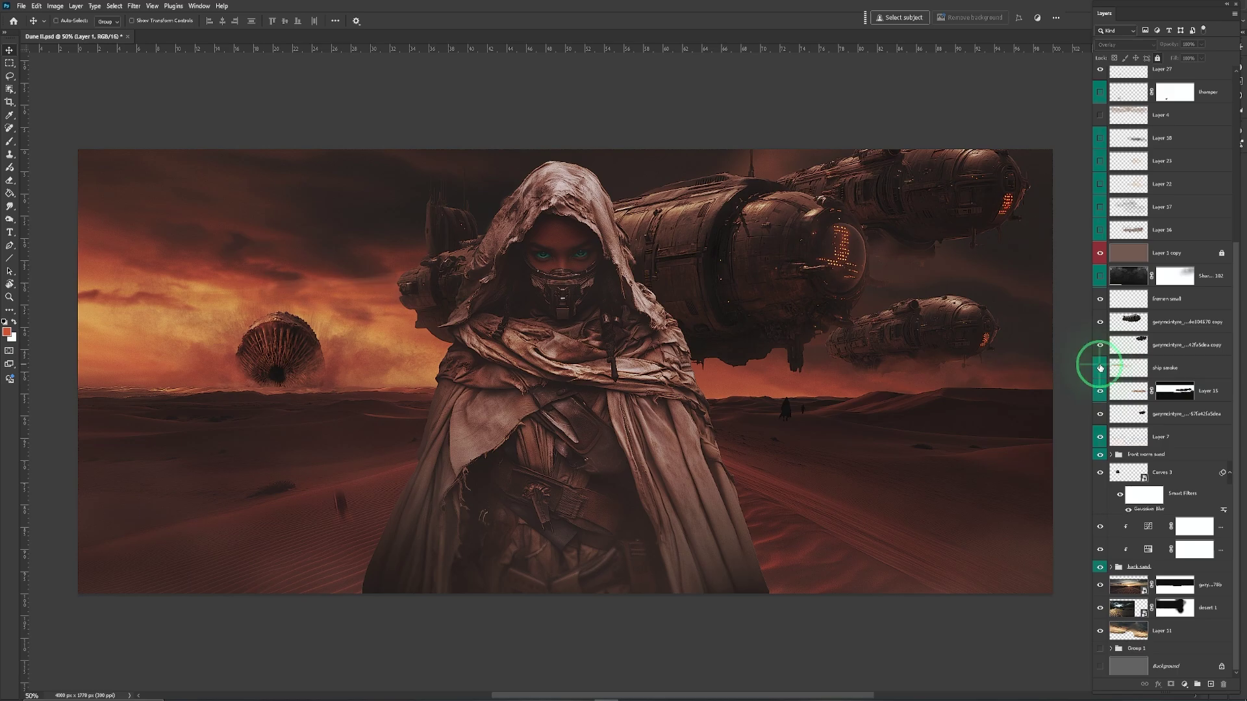
- Show the masked dark smoke layer beneath Layer 1 copy, plus Layers 16, 17, 18, 22 and 23
click(1100, 276)
click(1100, 276)
click(1100, 275)
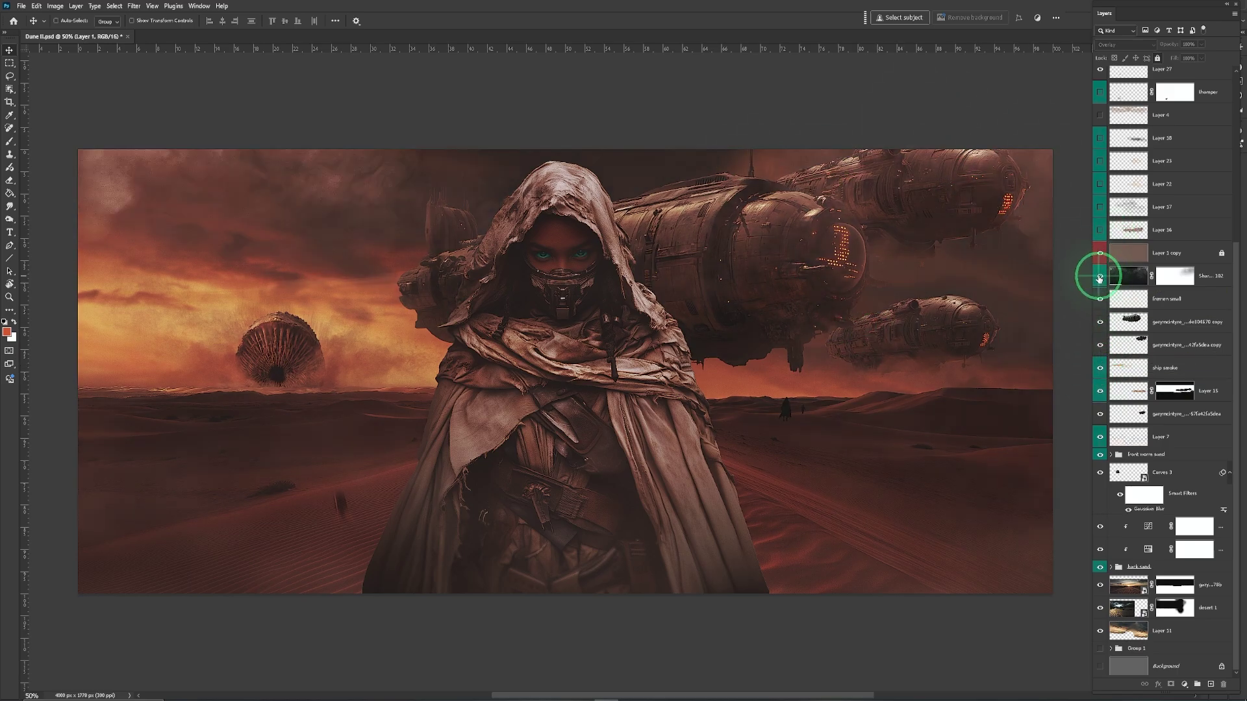
click(1100, 230)
drag(1101, 208, 1100, 138)
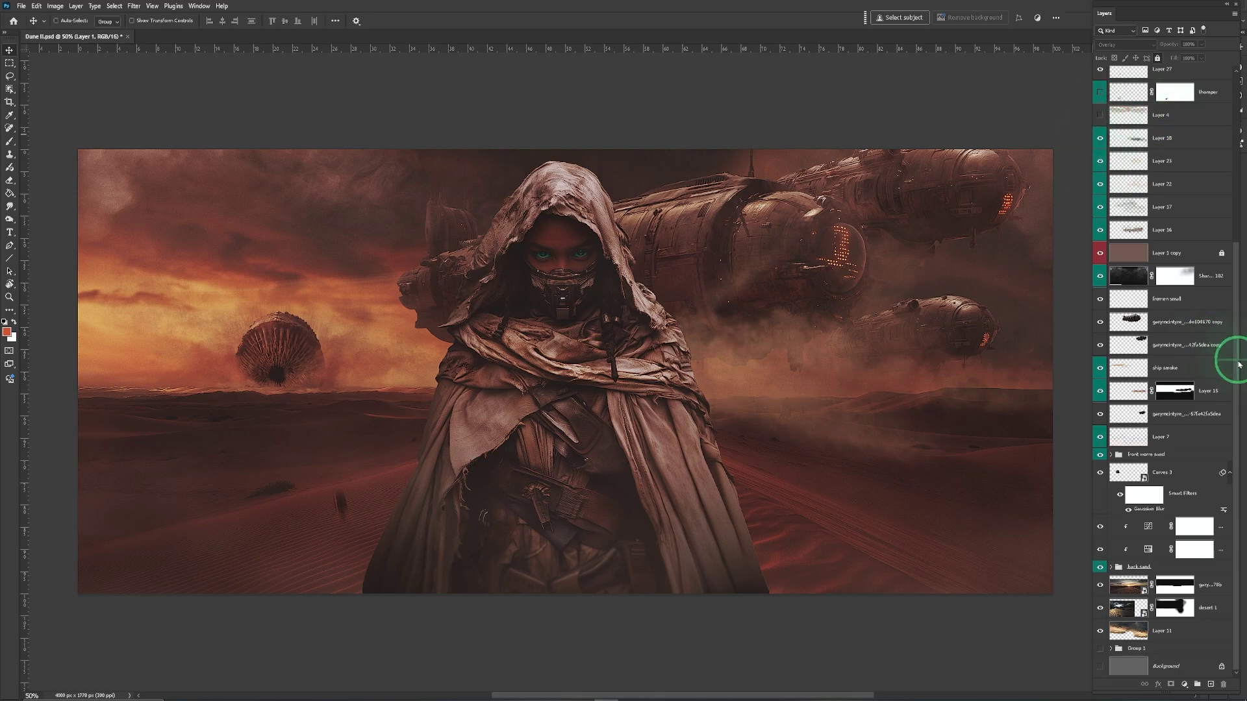
- Show the thumper layer, Layer 26 and the Fire Bokeh layer
scroll(1227, 356, up, 3)
click(1100, 332)
click(1100, 286)
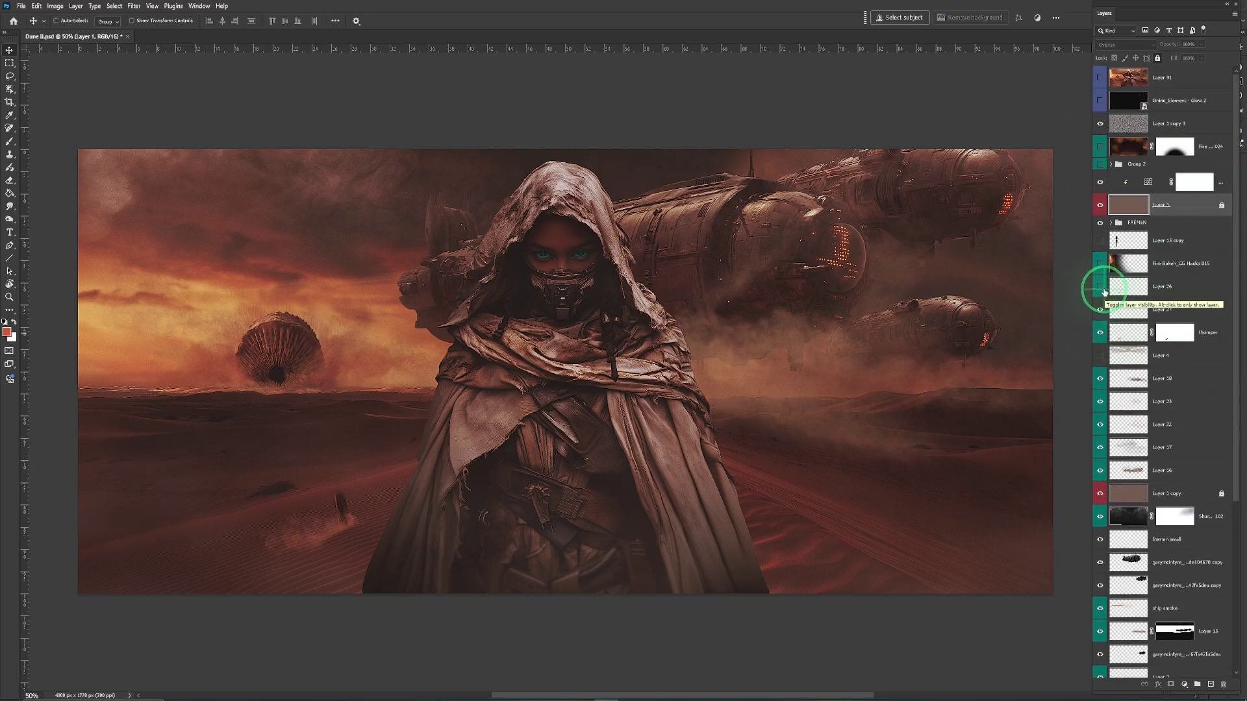
click(1100, 263)
click(1100, 264)
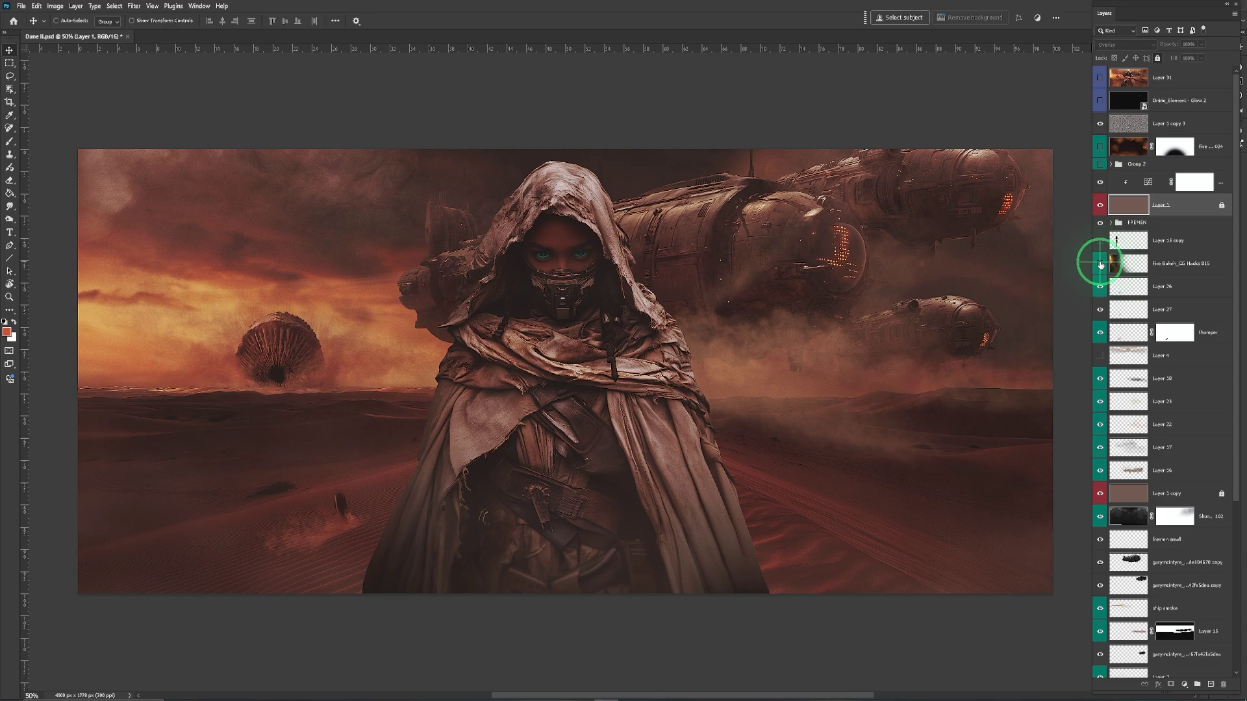
click(1100, 264)
- Expand and show Group 2, along with the masked fire layer above it and the glow element layer
click(1111, 163)
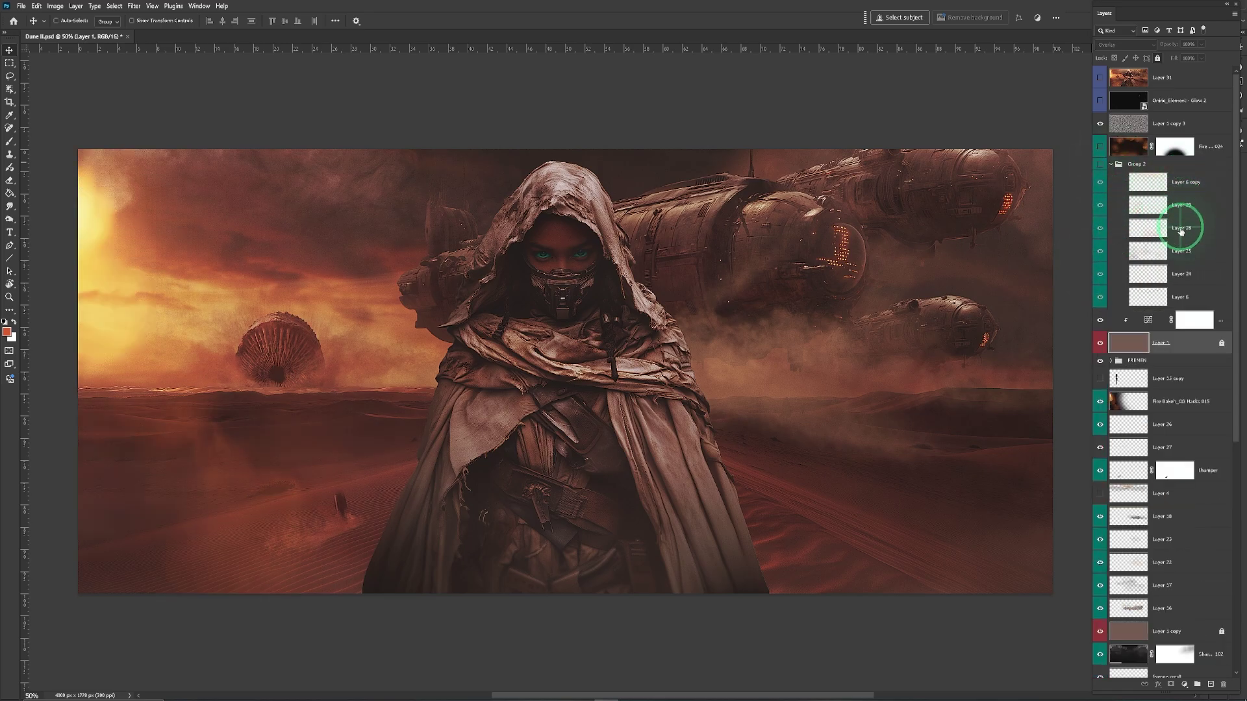
click(1100, 164)
click(1102, 204)
click(1101, 204)
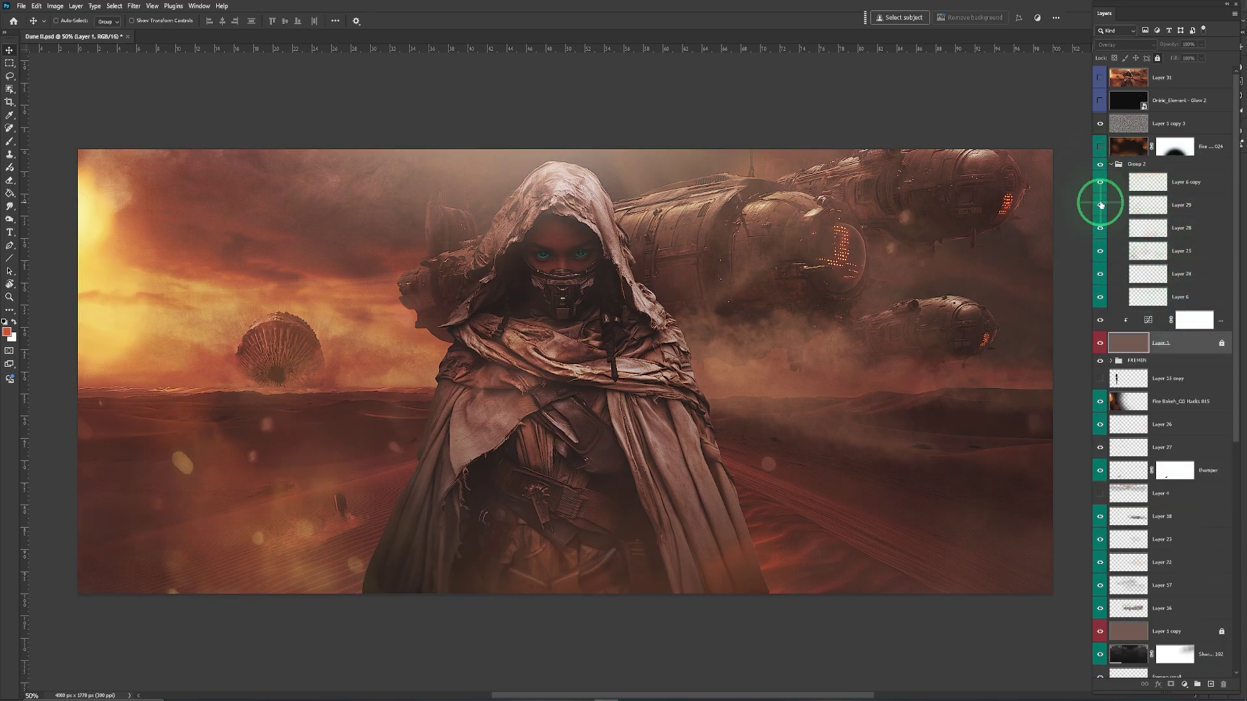
drag(1100, 182, 1100, 147)
click(1100, 297)
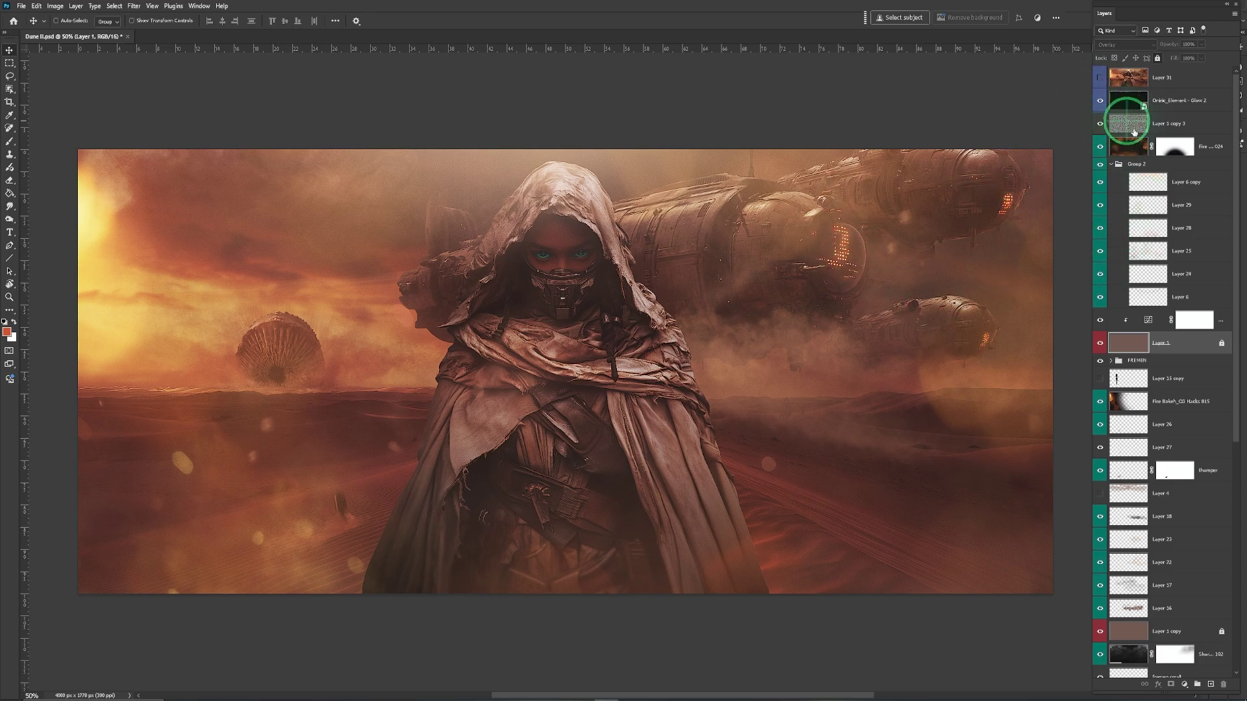
click(1100, 100)
- Apply the Camera Raw Filter to Layer 31 using the Fall Teal profile from PostPro: CINE Chromes at a reduced amount
click(135, 6)
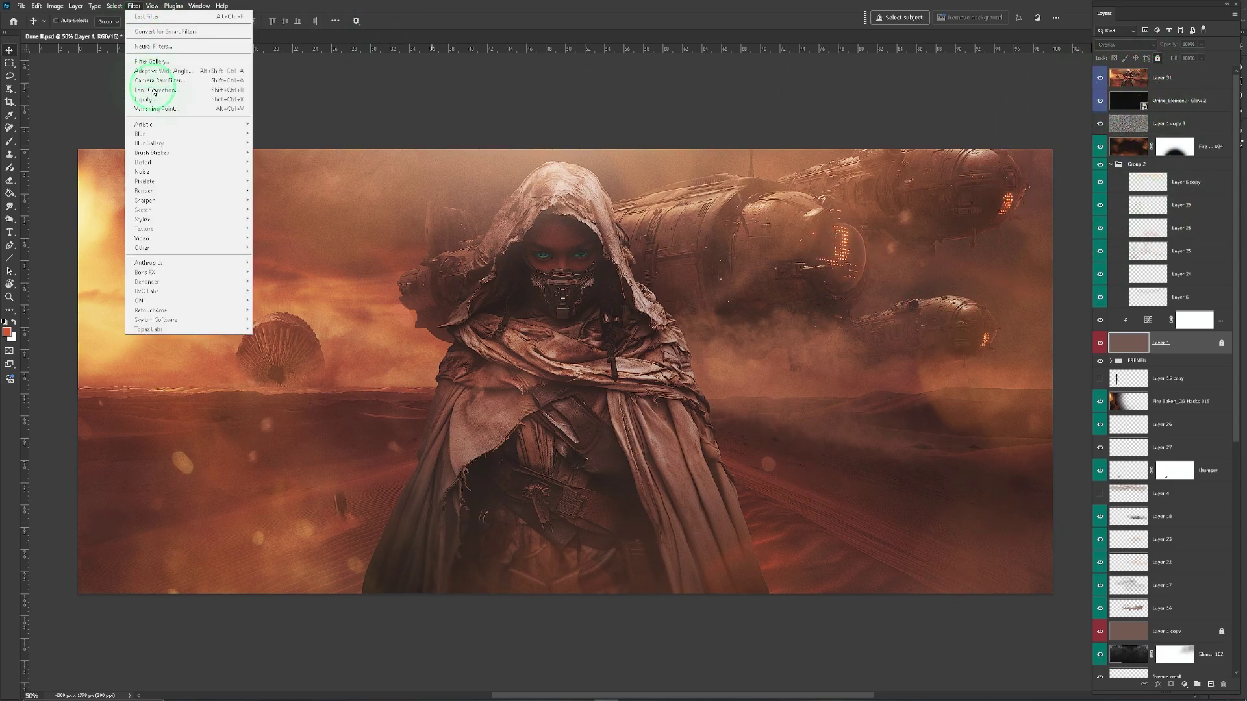
click(1196, 76)
click(137, 5)
click(145, 78)
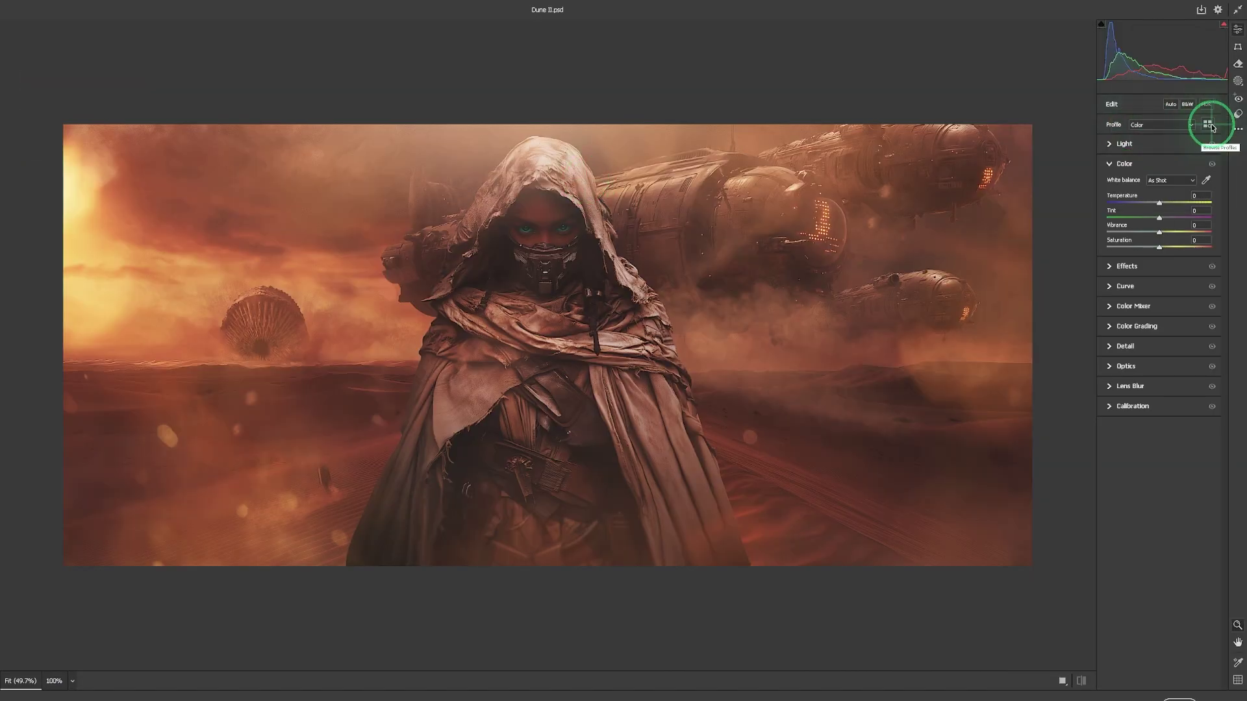
click(1208, 122)
click(1106, 235)
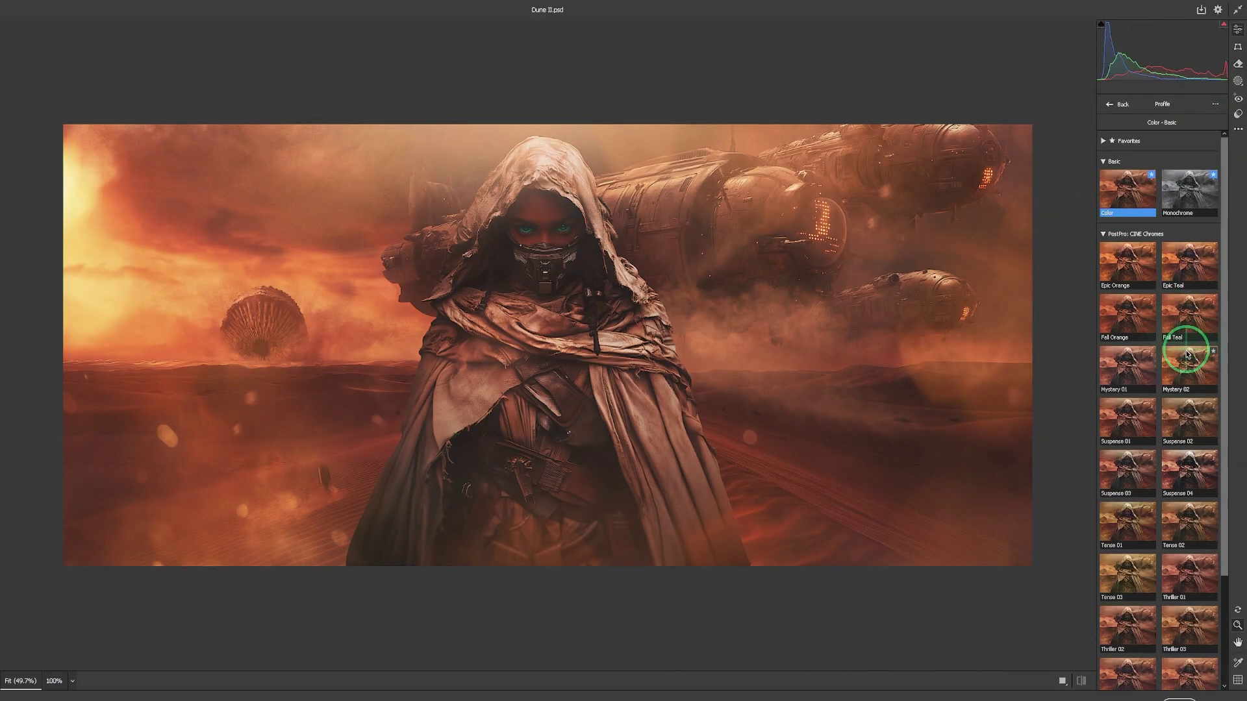
click(1189, 322)
drag(1155, 359, 1118, 360)
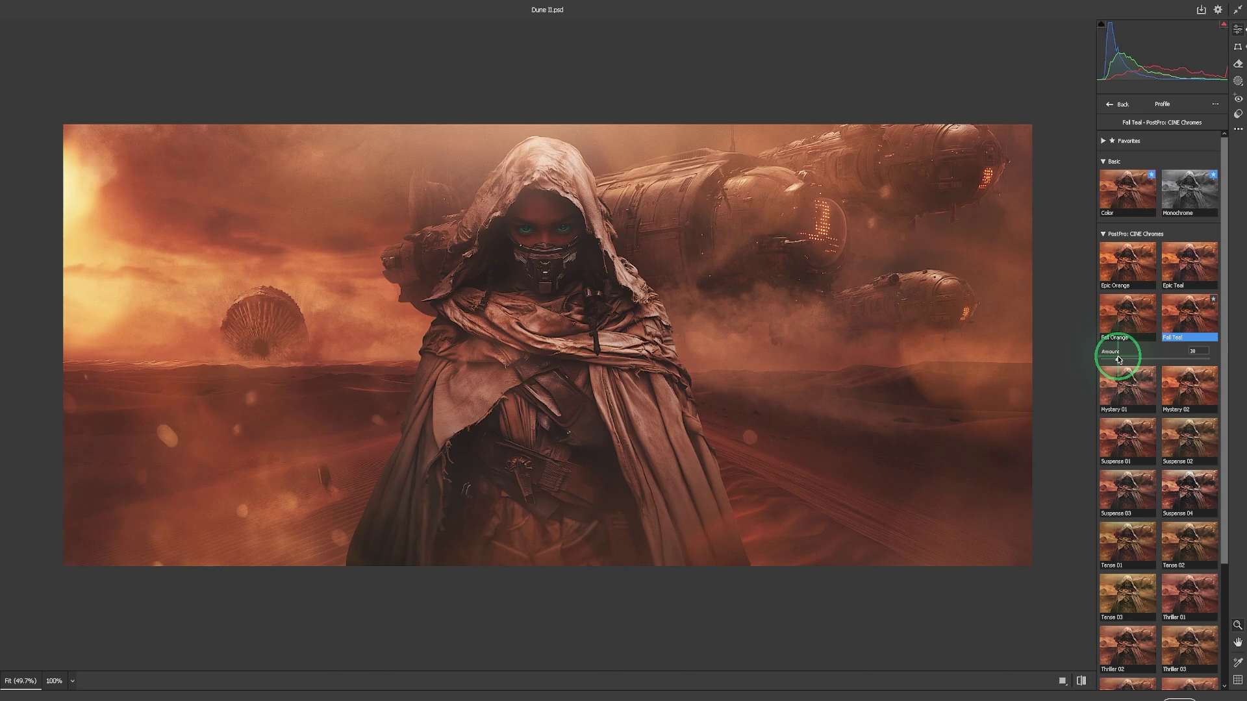
click(1218, 699)
click(1168, 417)
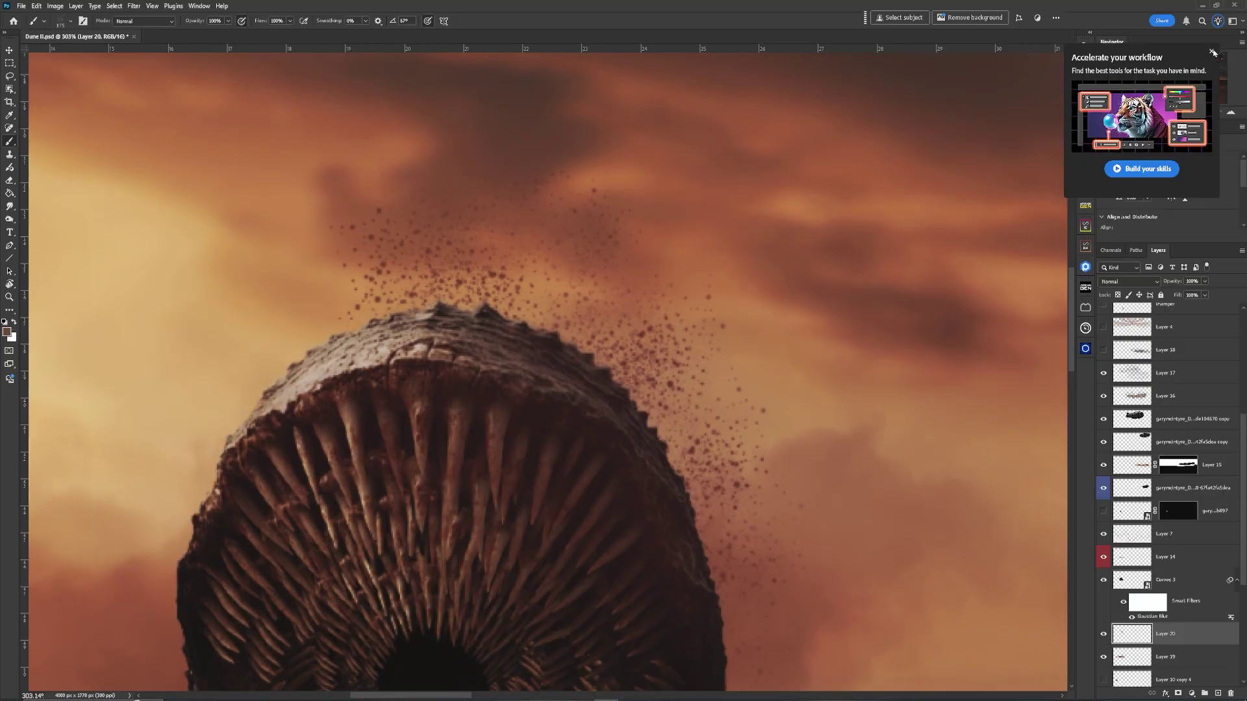
- Stamp dark reddish-brown dust particles around the sandworm's upper left edge on Layer 20
click(1212, 52)
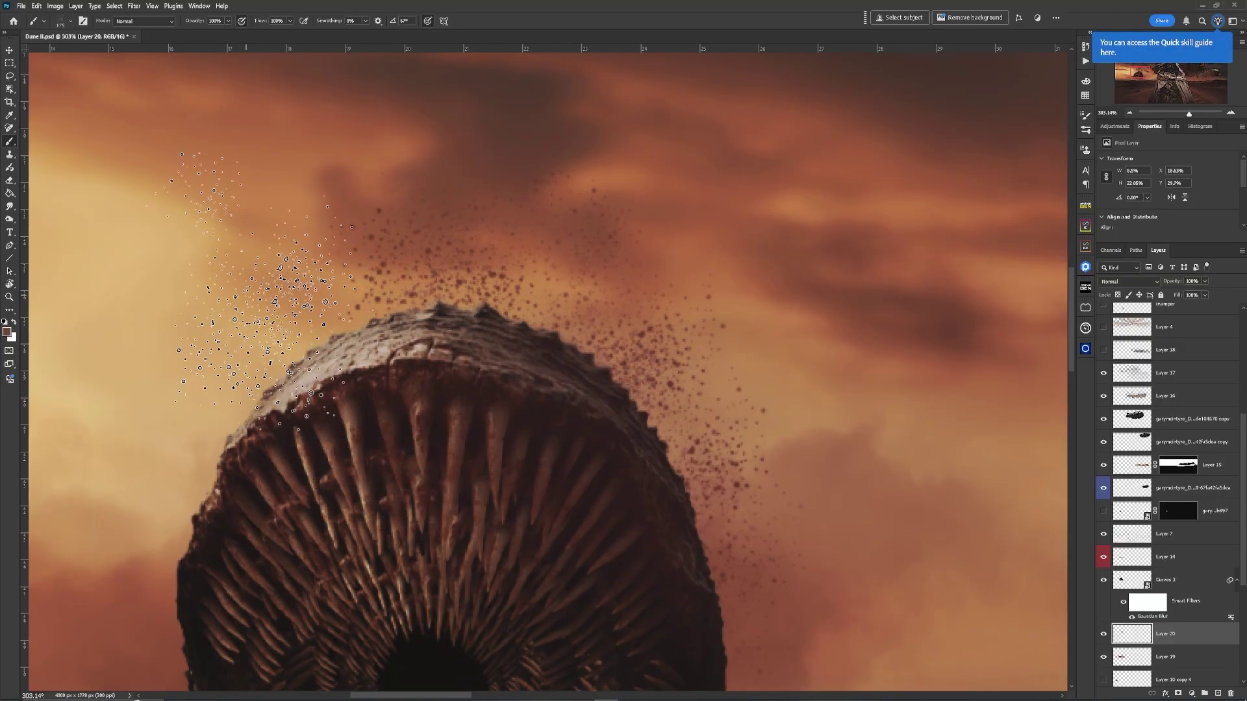
click(252, 302)
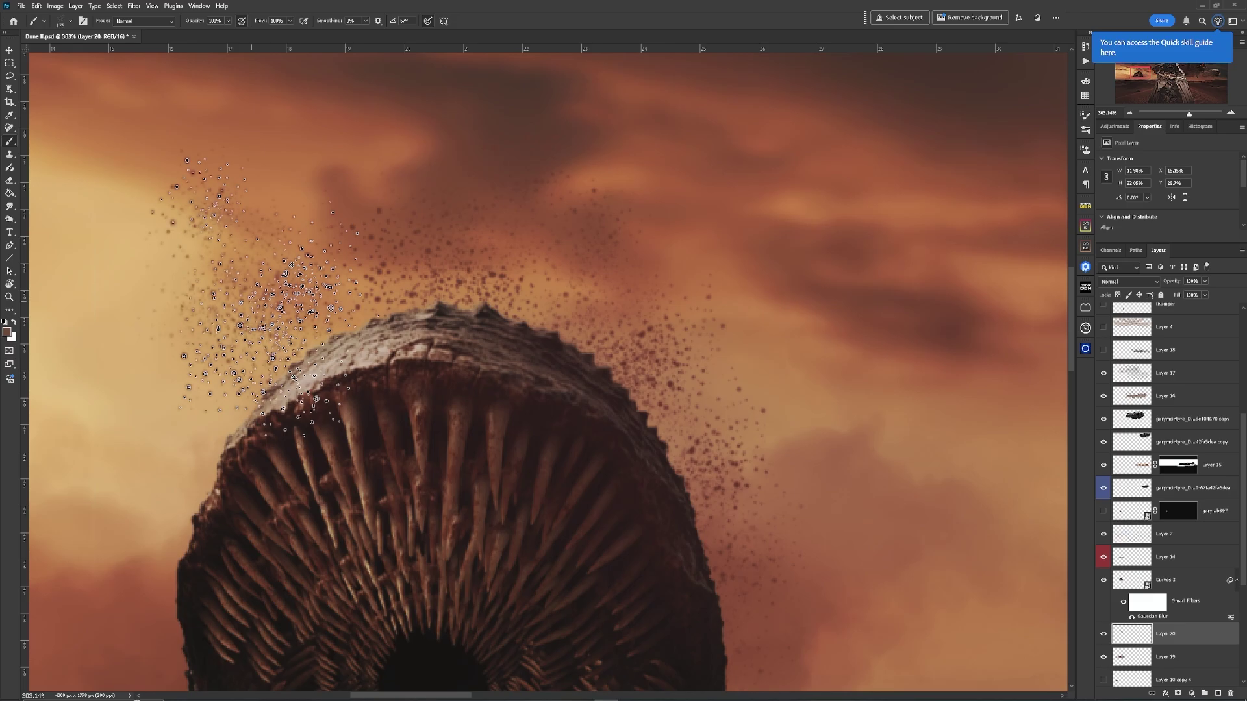
mouse_move(381, 401)
mouse_down()
mouse_move(718, 256)
mouse_move(741, 226)
mouse_up()
click(587, 338)
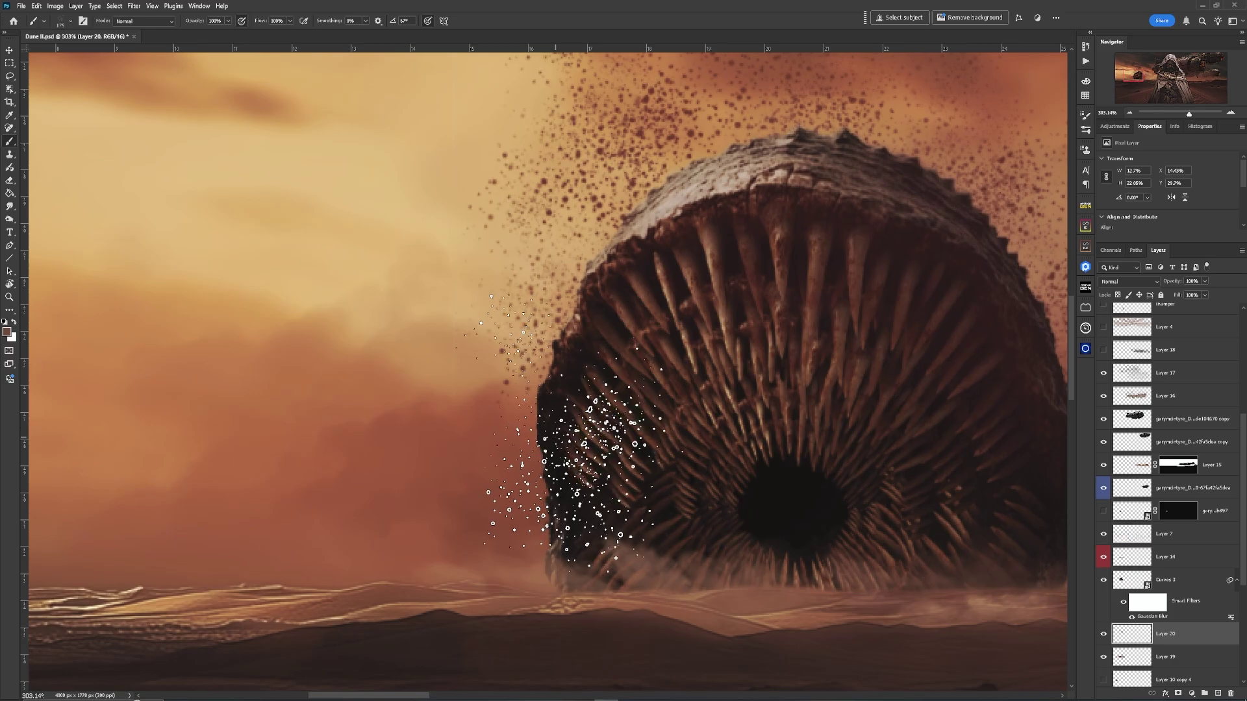
- Rotate the particle brush tip and stamp more dark particles along the sandworm's left flank
key(Right)
key(Right)
key(Right)
key(Right)
key(Right)
key(Right)
key(Right)
key(Right)
key(Right)
key(Right)
key(Right)
key(Right)
key(Right)
key(Right)
key(Right)
key(Right)
key(Right)
key(Right)
key(Right)
key(Right)
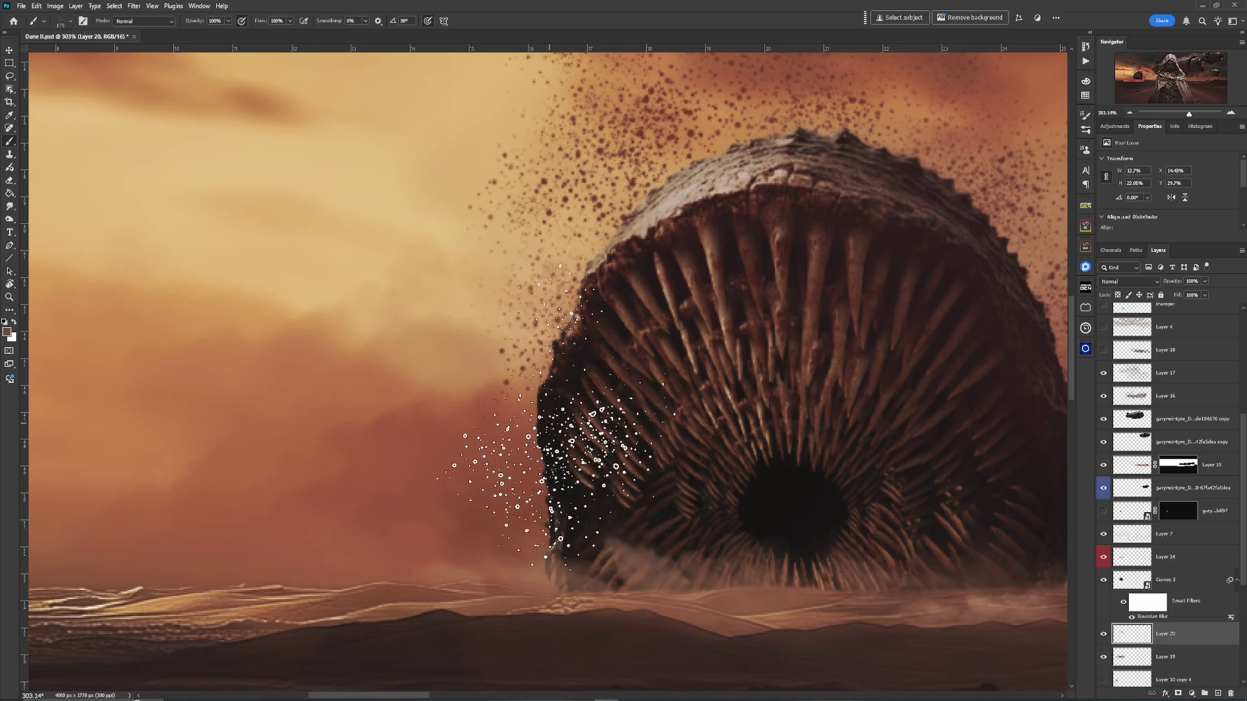
key(Right)
key(Right)
key(Right)
key(Right)
key(Right)
key(Right)
key(Right)
key(Right)
key(Right)
key(Right)
key(Right)
key(Right)
key(Right)
key(Right)
key(Right)
key(Right)
key(Right)
key(Right)
key(Right)
key(Right)
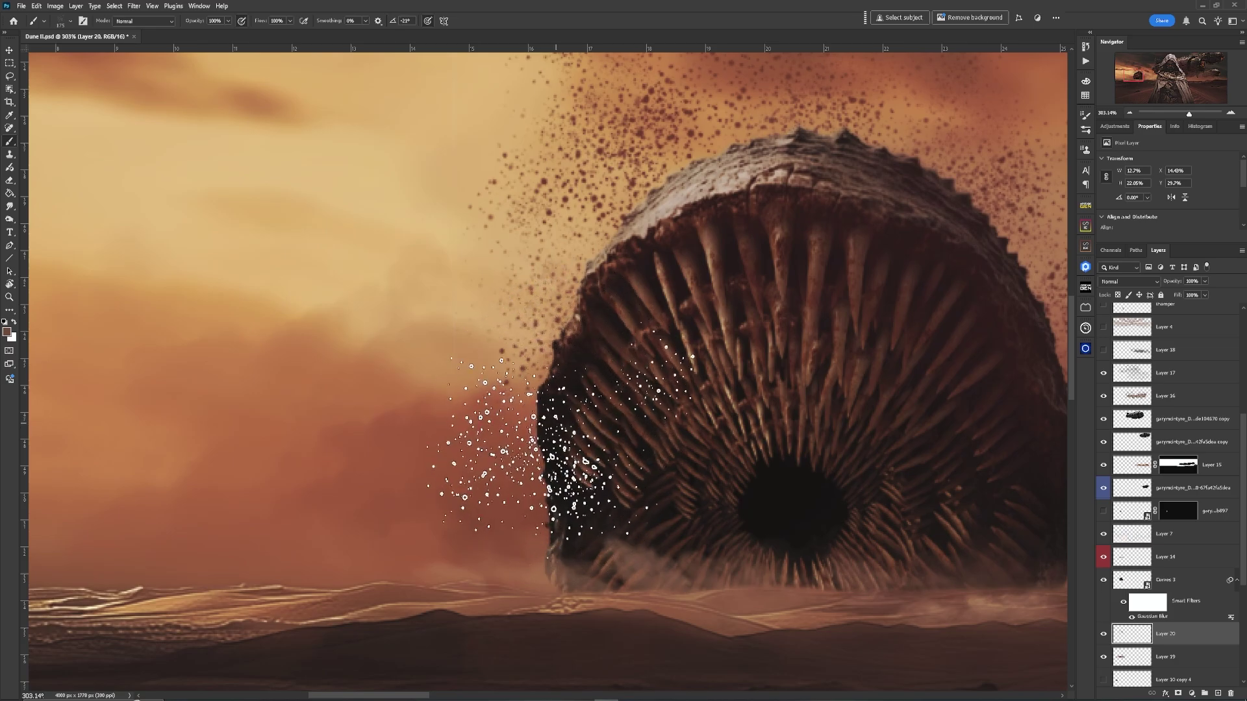
key(Right)
key(Right)
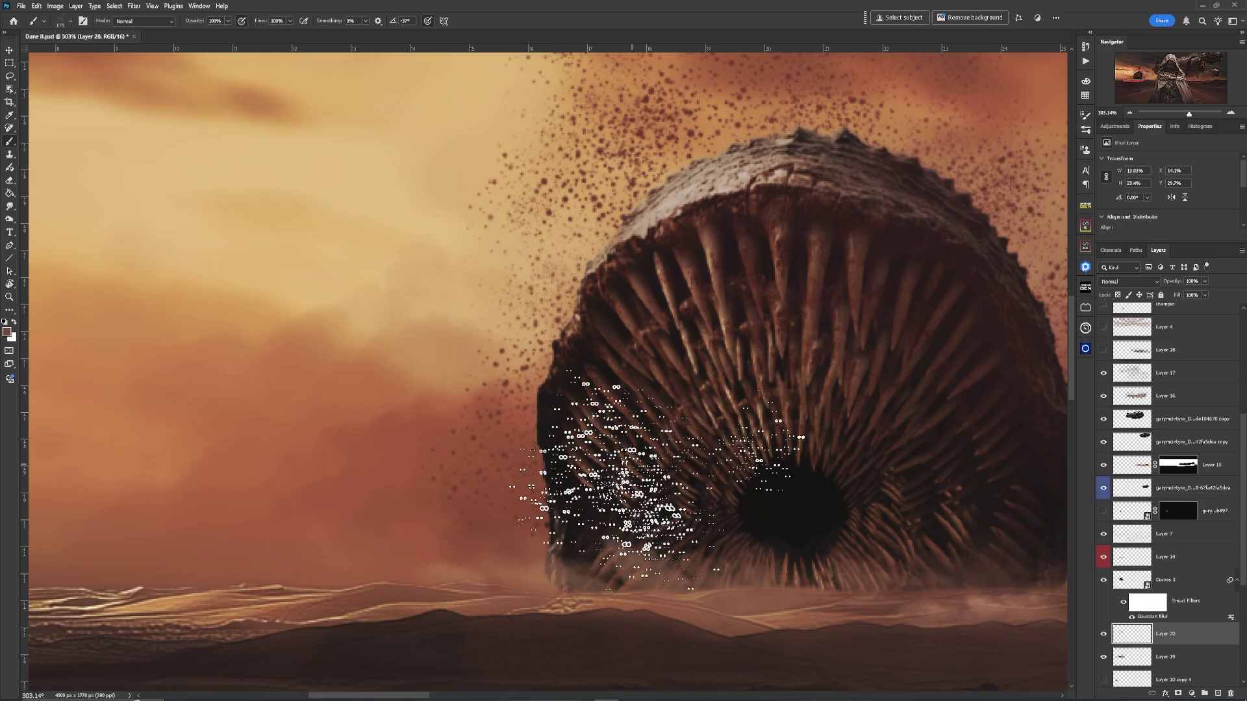
- Stamp light tan sand particles around the sandworm's lower flanks and tag Layer 20 with the green label color
drag(690, 434, 653, 502)
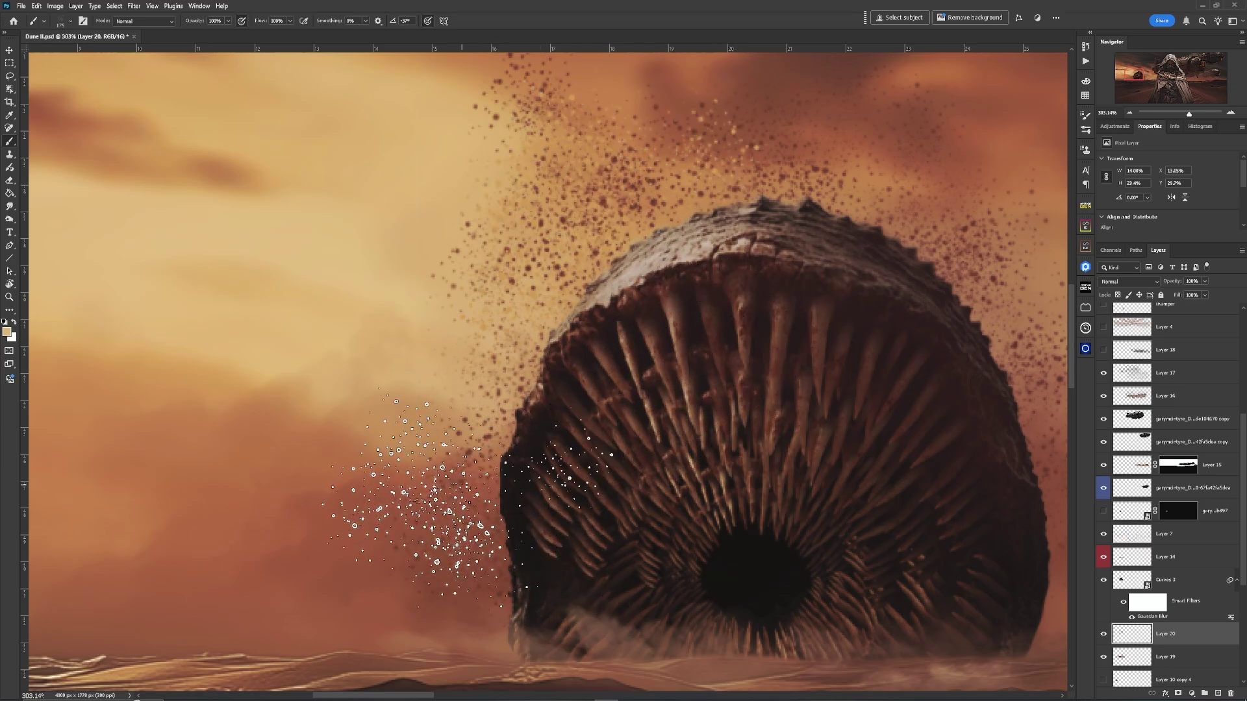
click(417, 487)
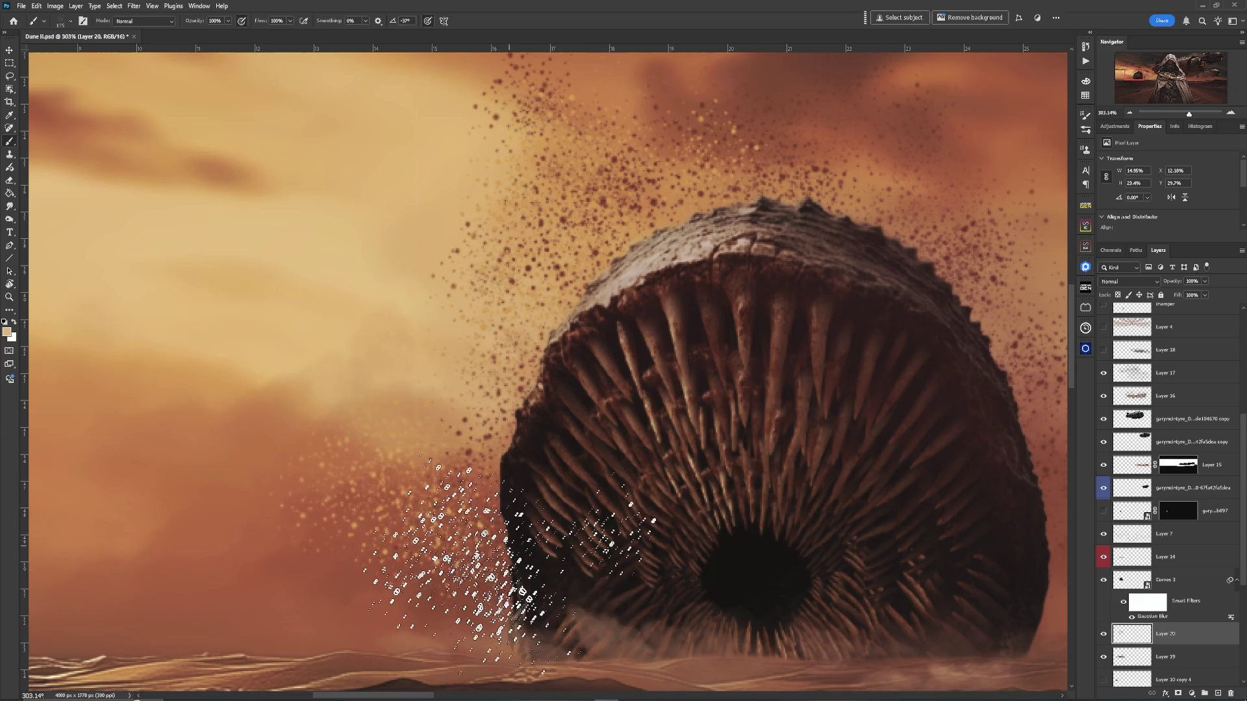
click(492, 560)
drag(760, 391, 457, 376)
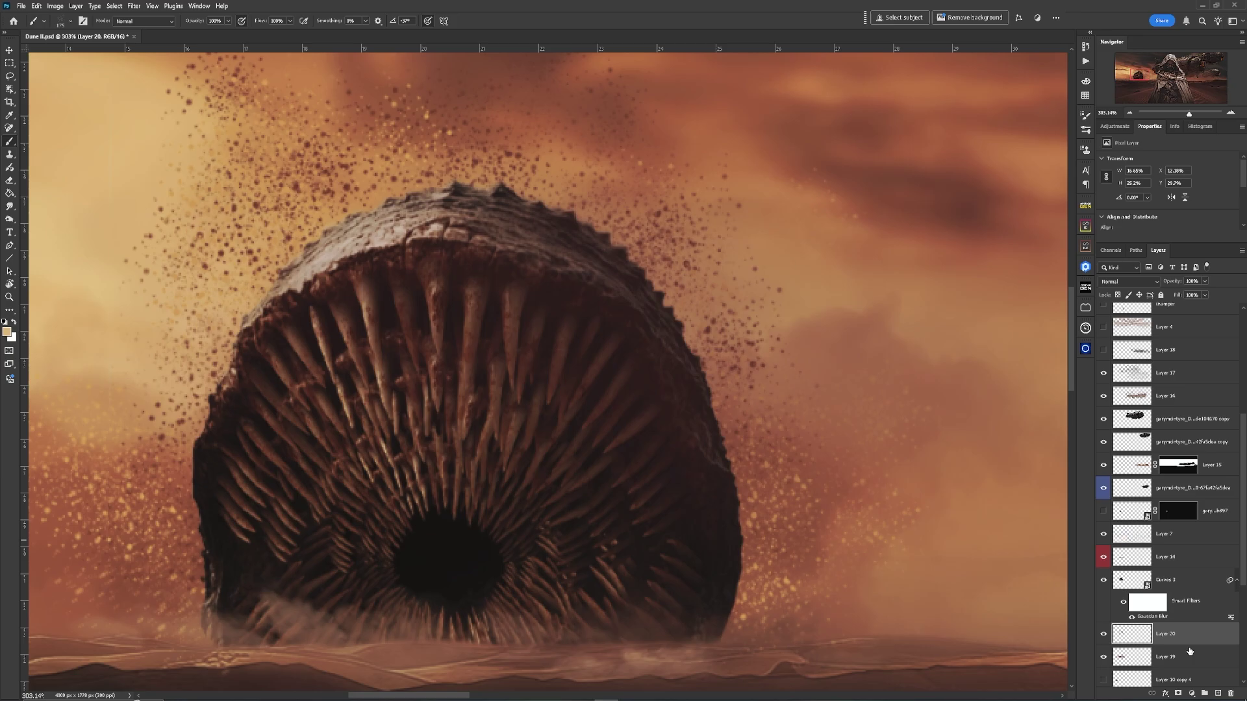
right_click(1099, 647)
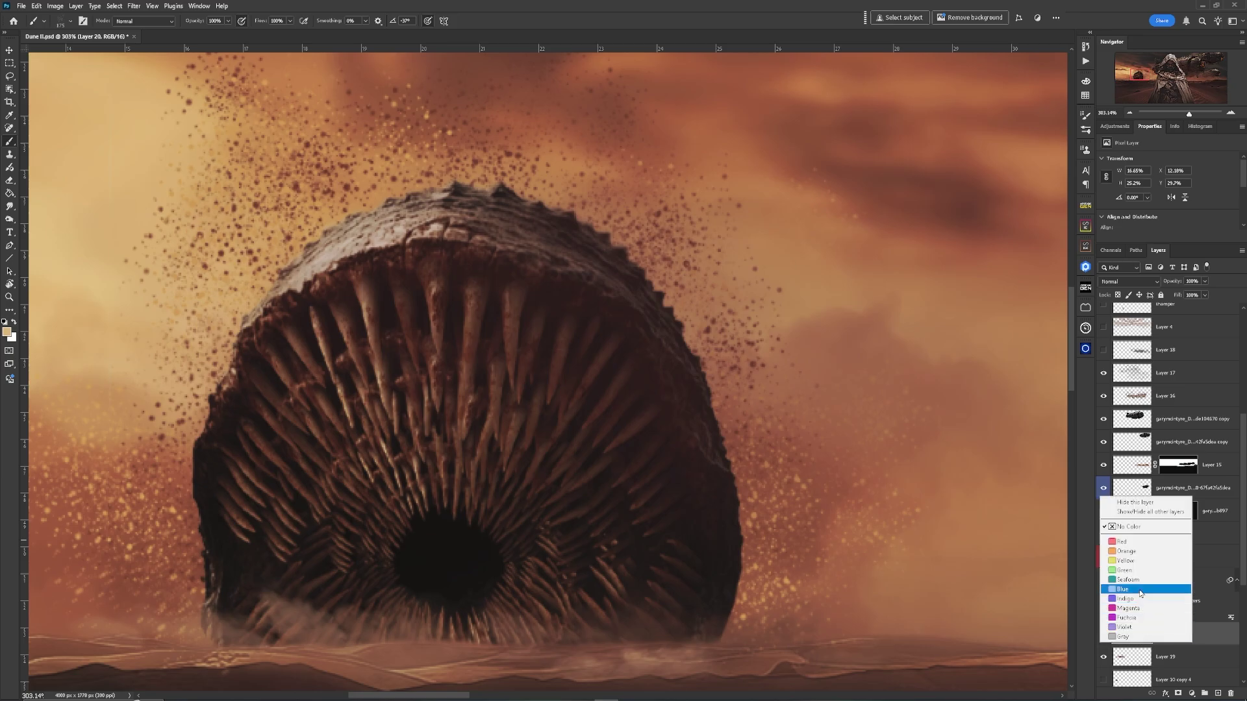
click(1146, 571)
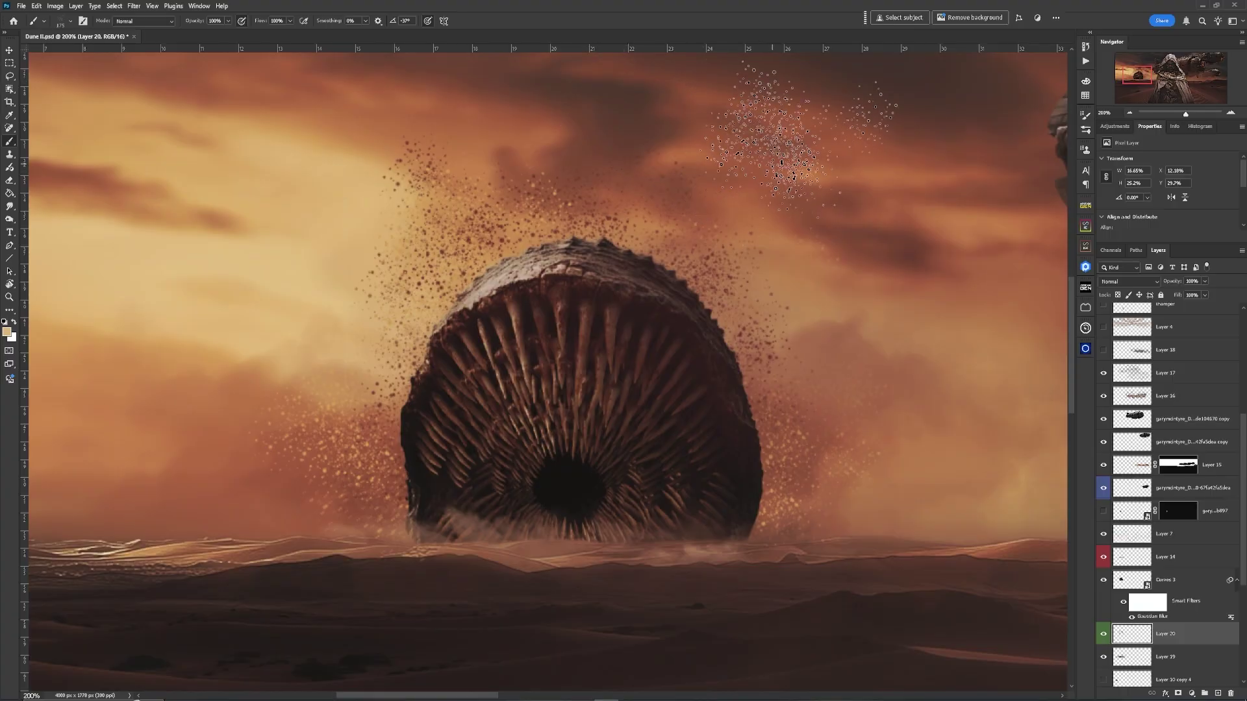
- Start a Path Blur on Layer 20 and bring both ends of its blur path across to the desert near the worm
click(134, 7)
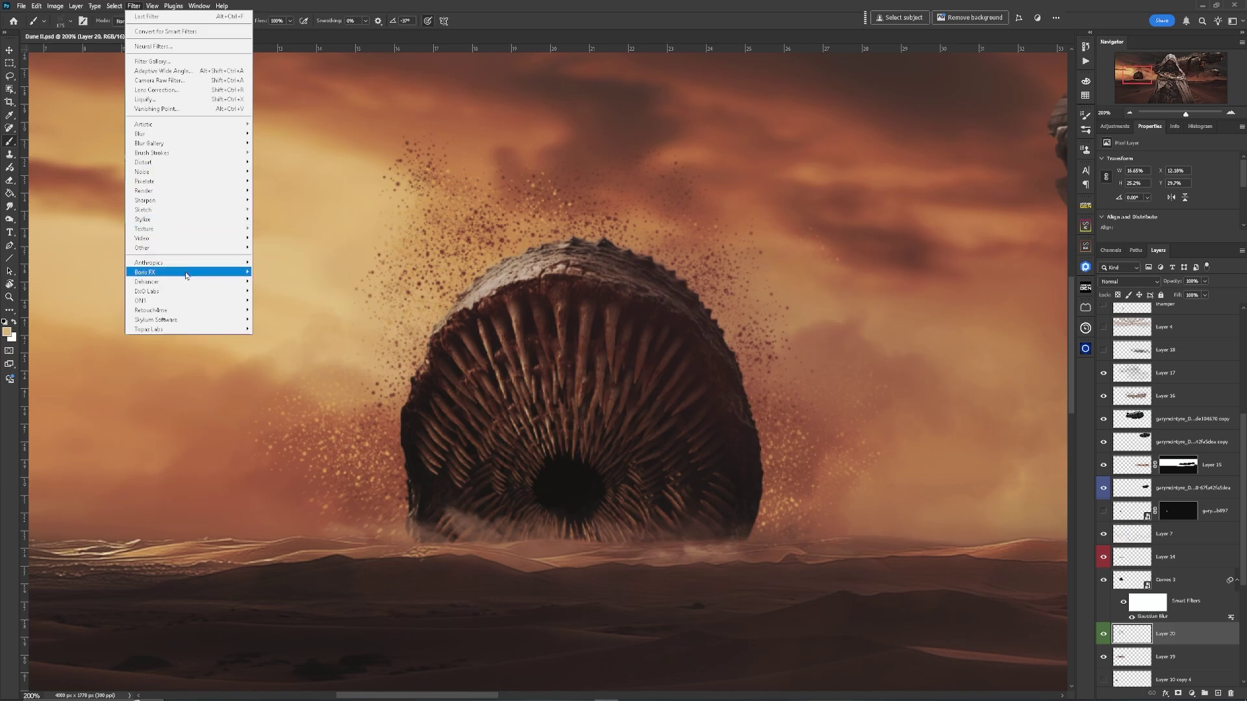
mouse_move(187, 143)
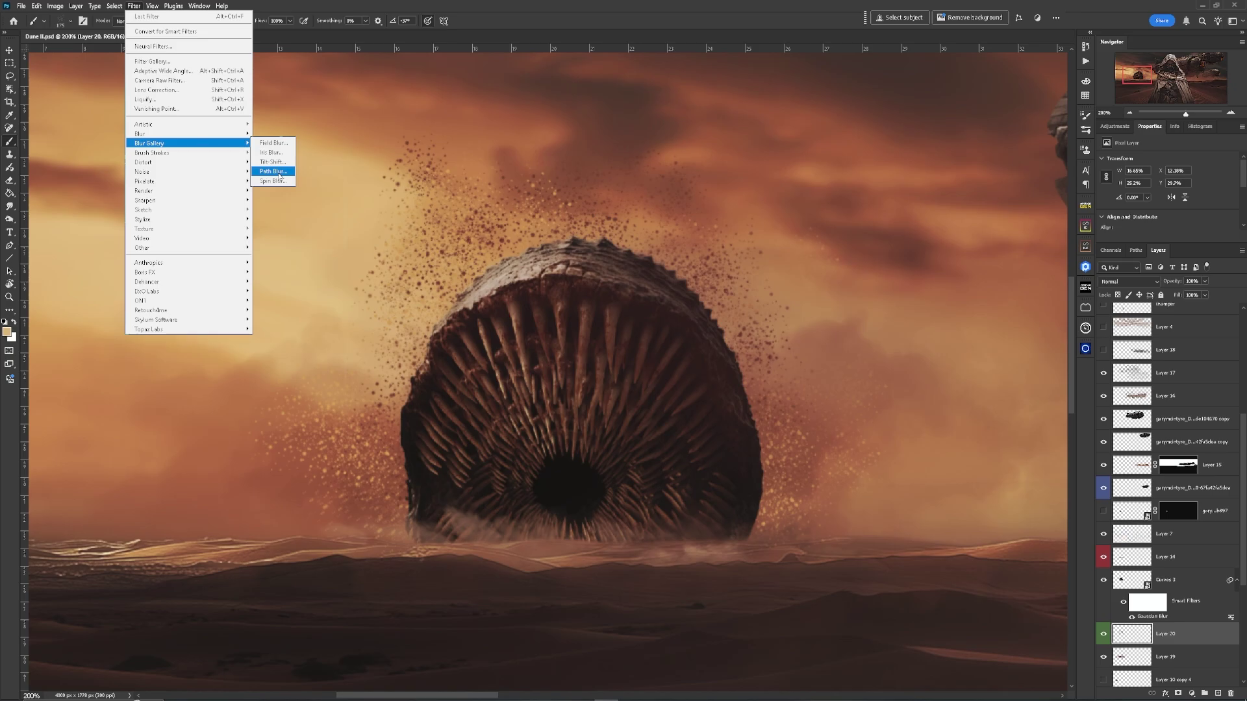
click(279, 172)
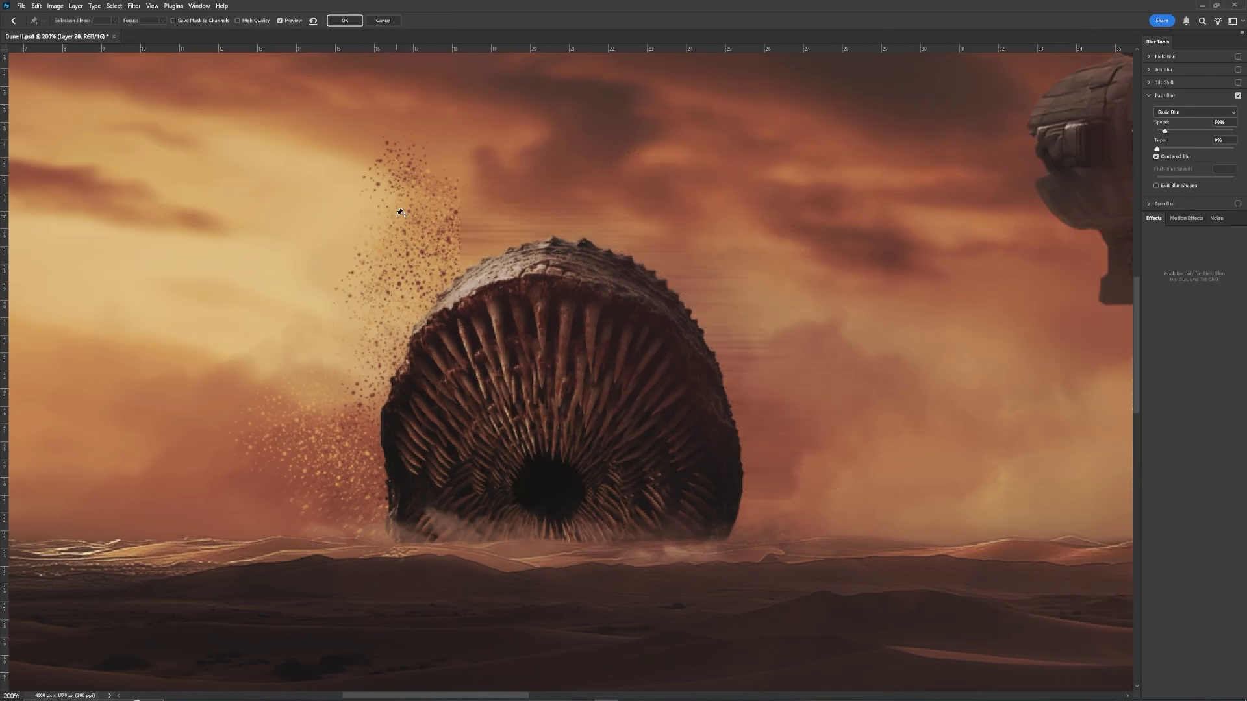
drag(725, 425, 158, 351)
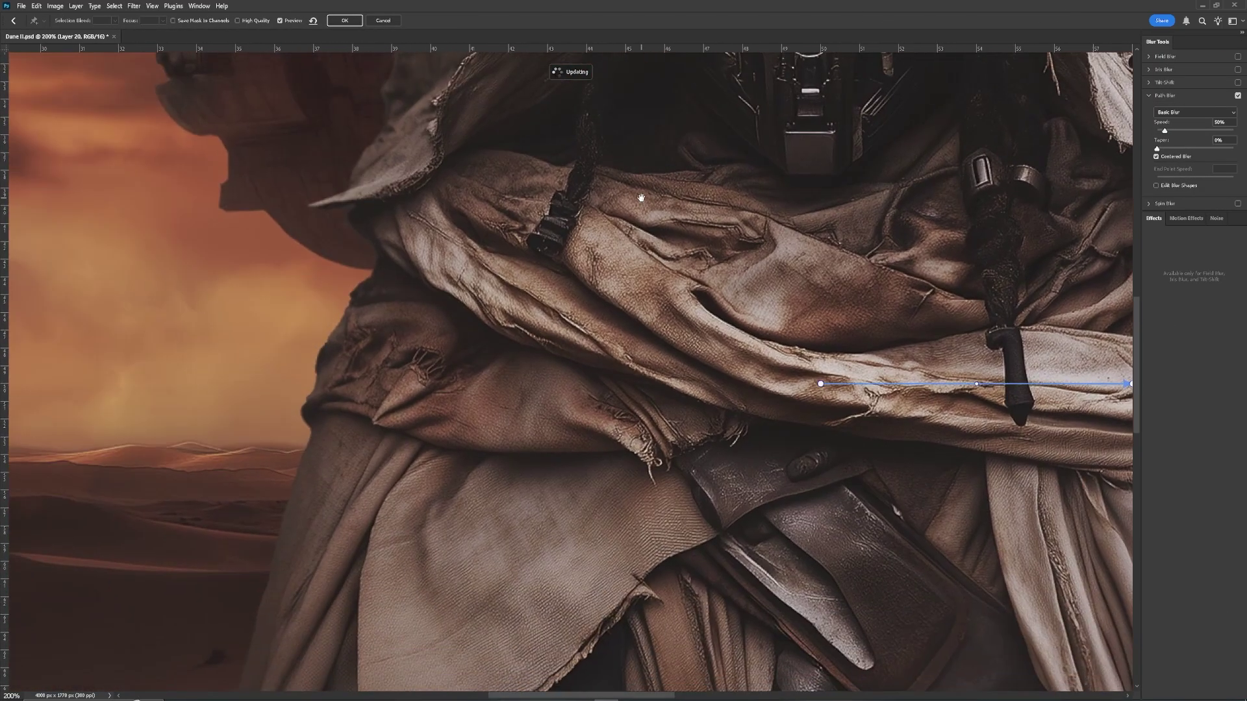
drag(820, 384, 65, 420)
scroll(650, 479, right, 3)
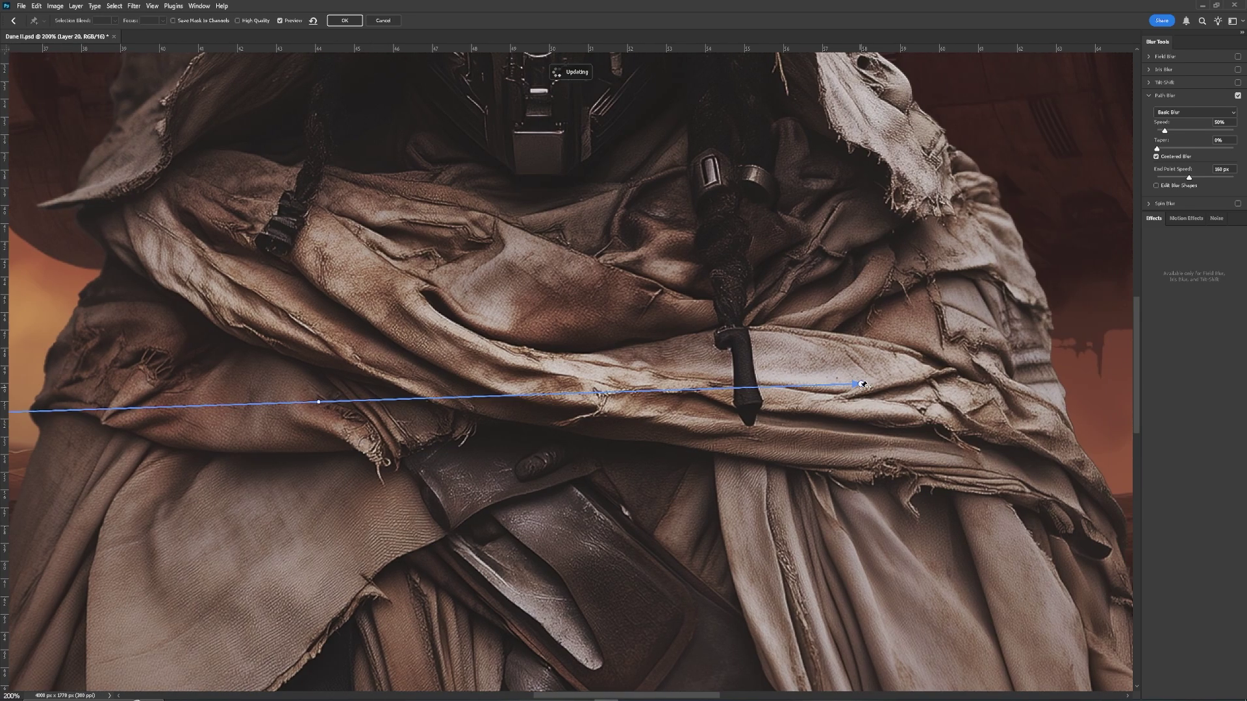
drag(861, 384, 27, 386)
scroll(130, 442, left, 15)
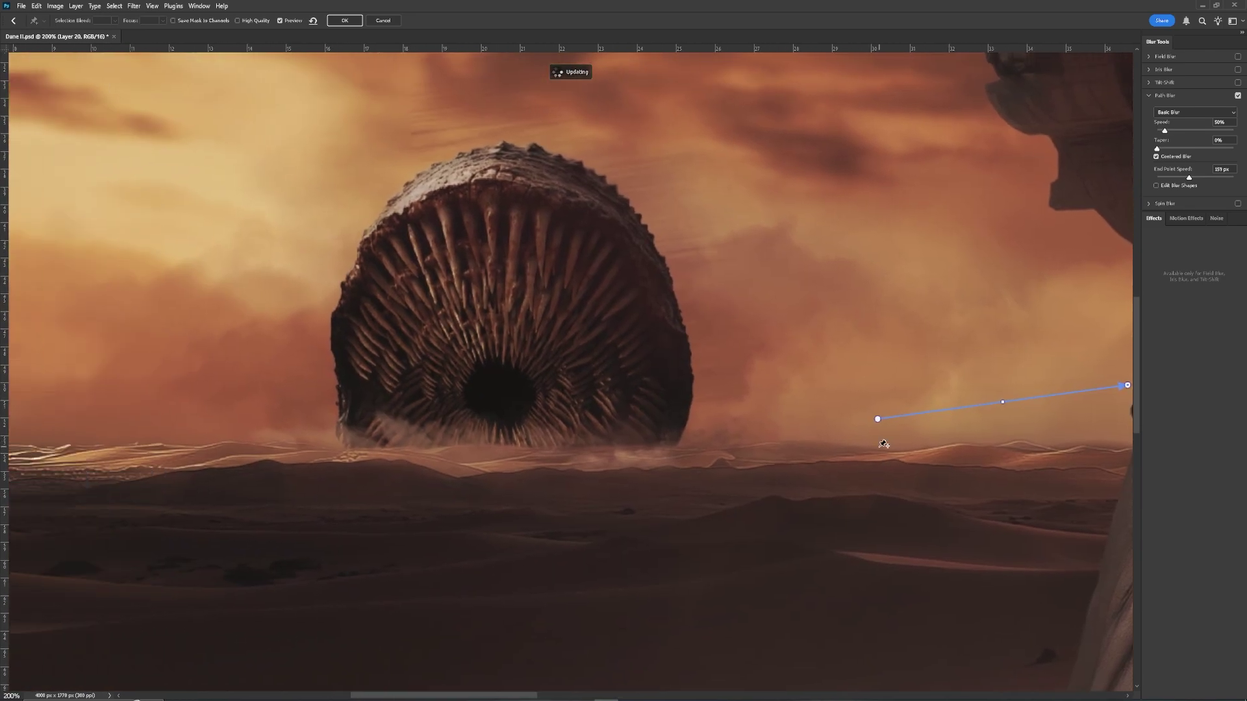
- Set the blur path as a straight vertical line from the worm's mouth to above its head and lower the blur speed
drag(560, 375, 499, 338)
drag(1126, 385, 501, 110)
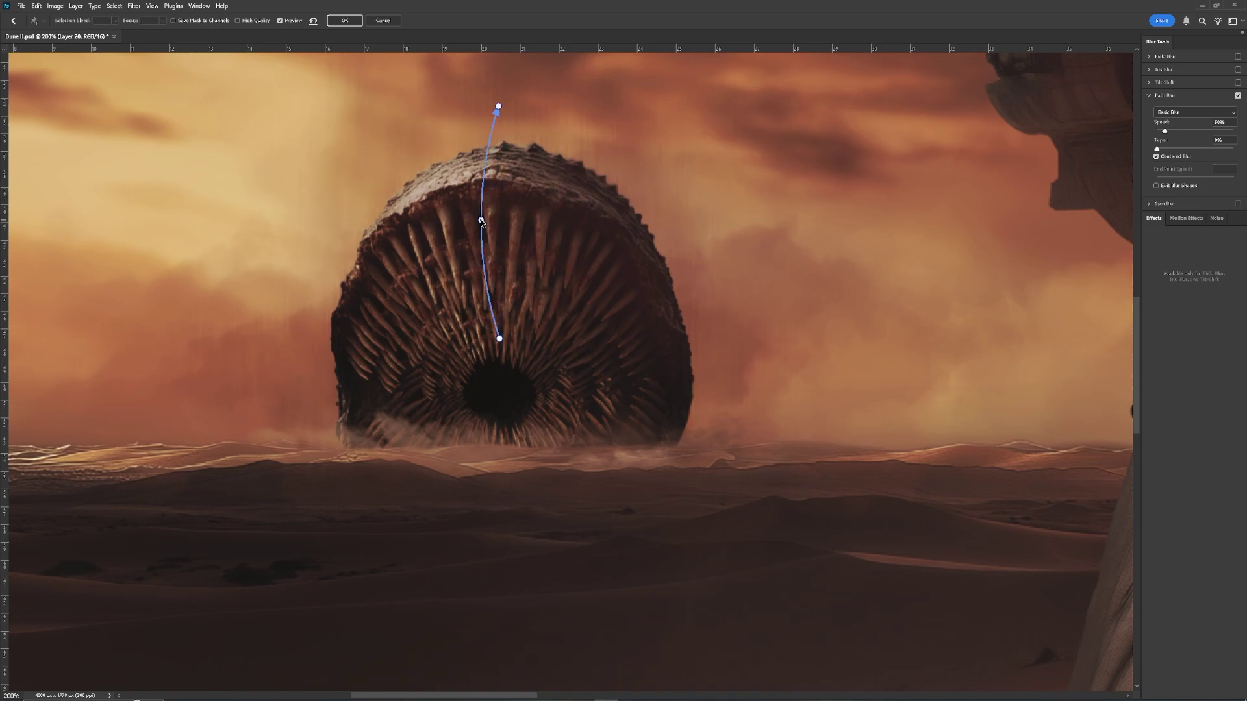
drag(481, 219, 499, 220)
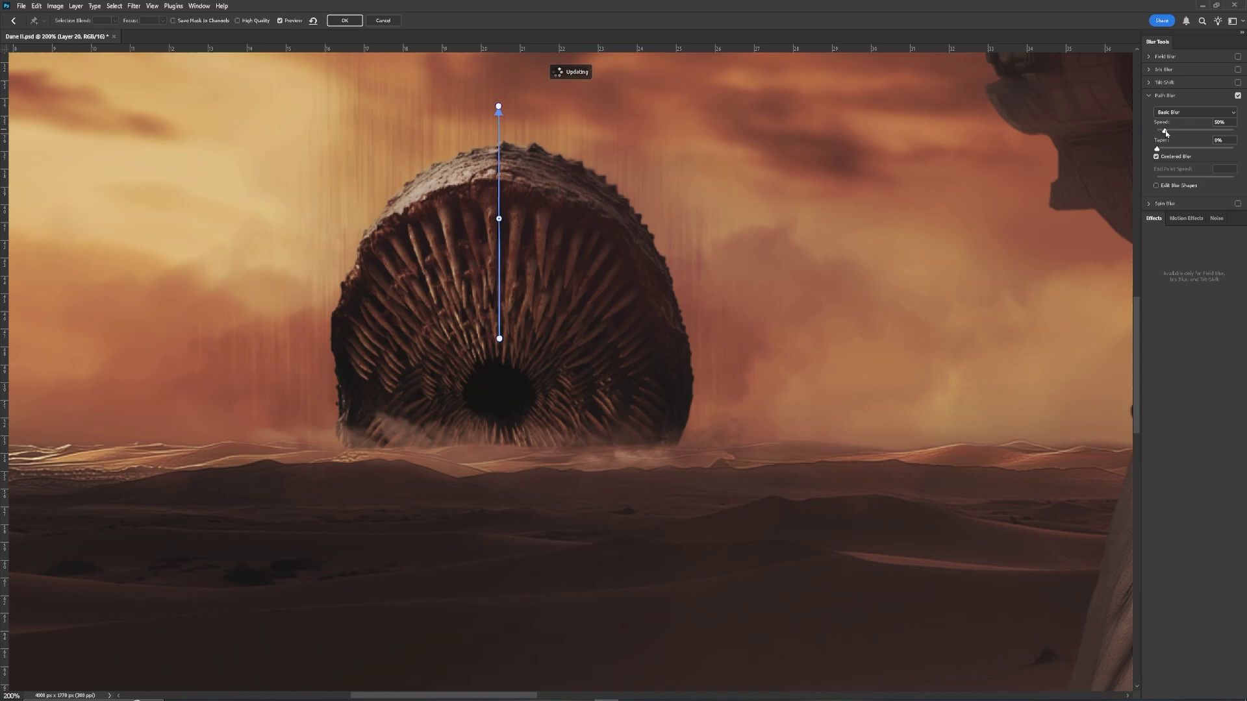
drag(1166, 133, 1163, 132)
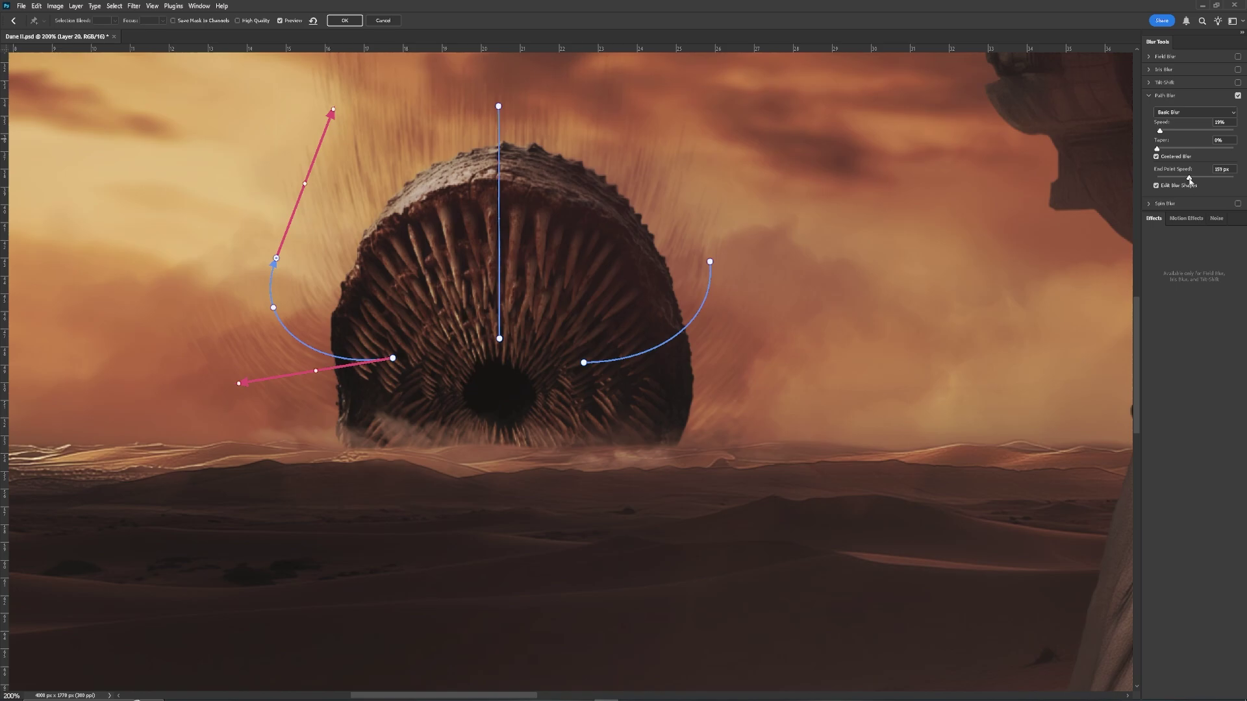
- Lower the end point speeds on the curved blur path beside the worm's left flank and apply the Path Blur
drag(1189, 178, 1180, 179)
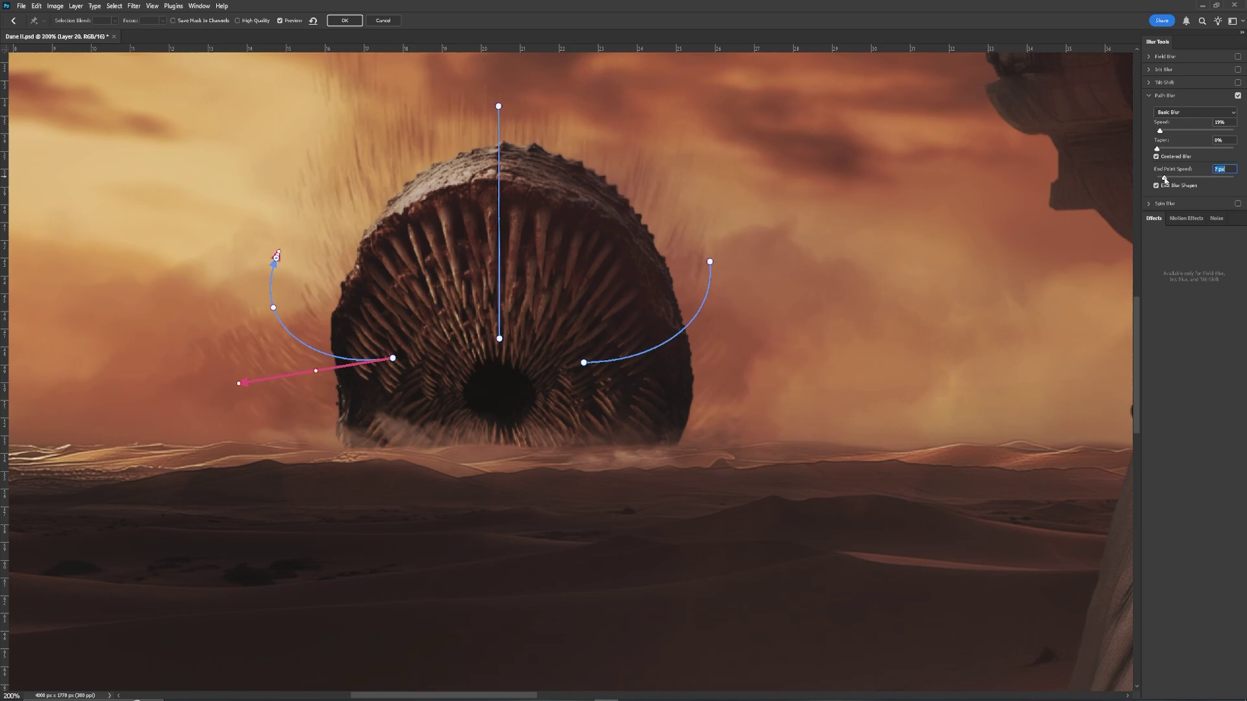
drag(371, 361, 369, 362)
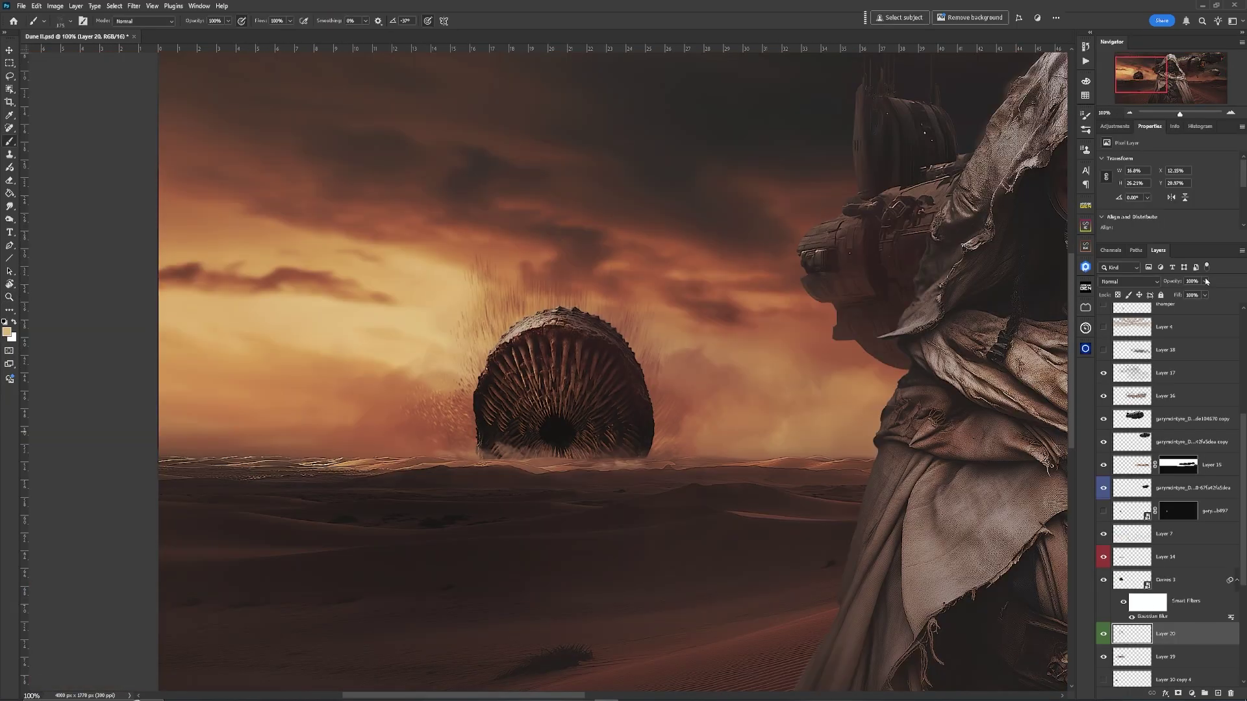
- Duplicate Layer 20 above Curves 3 and start a warp on the copy
drag(1173, 640, 1178, 572)
click(35, 6)
click(179, 314)
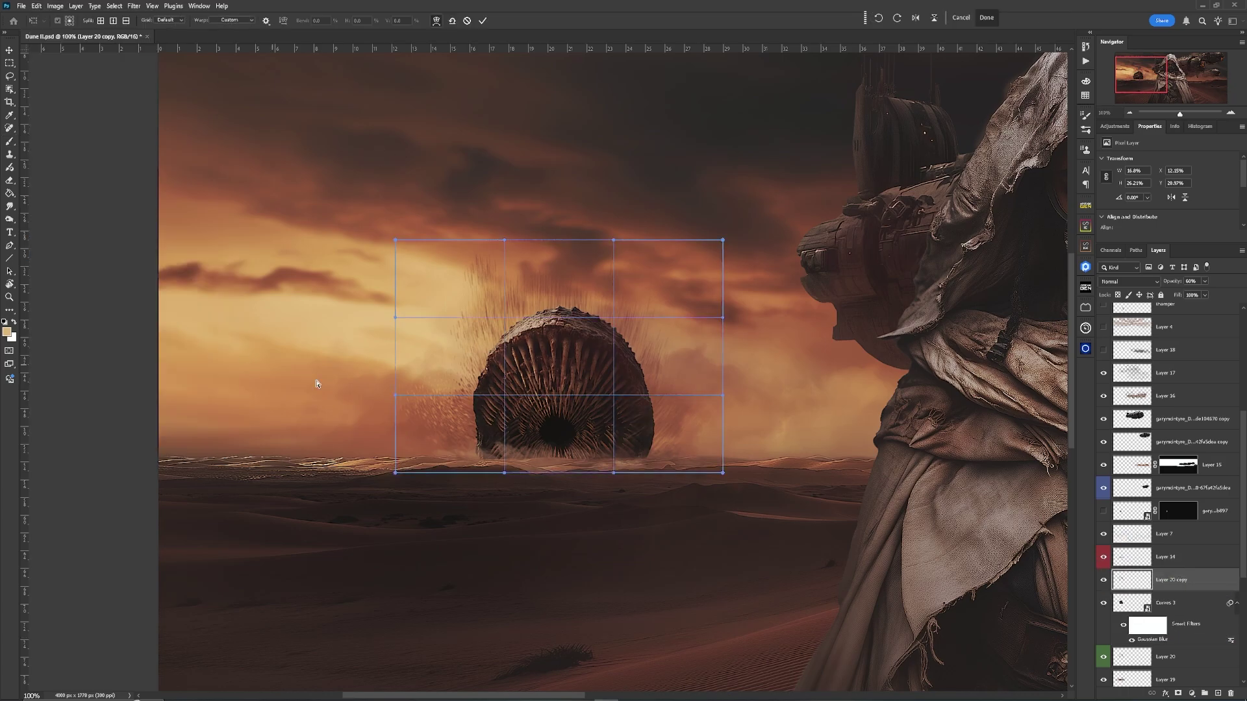
- Try to pull the corners and inner mesh of the particle copy's warp inward around the sandworm
drag(453, 385, 463, 381)
drag(397, 239, 510, 216)
drag(396, 474, 454, 479)
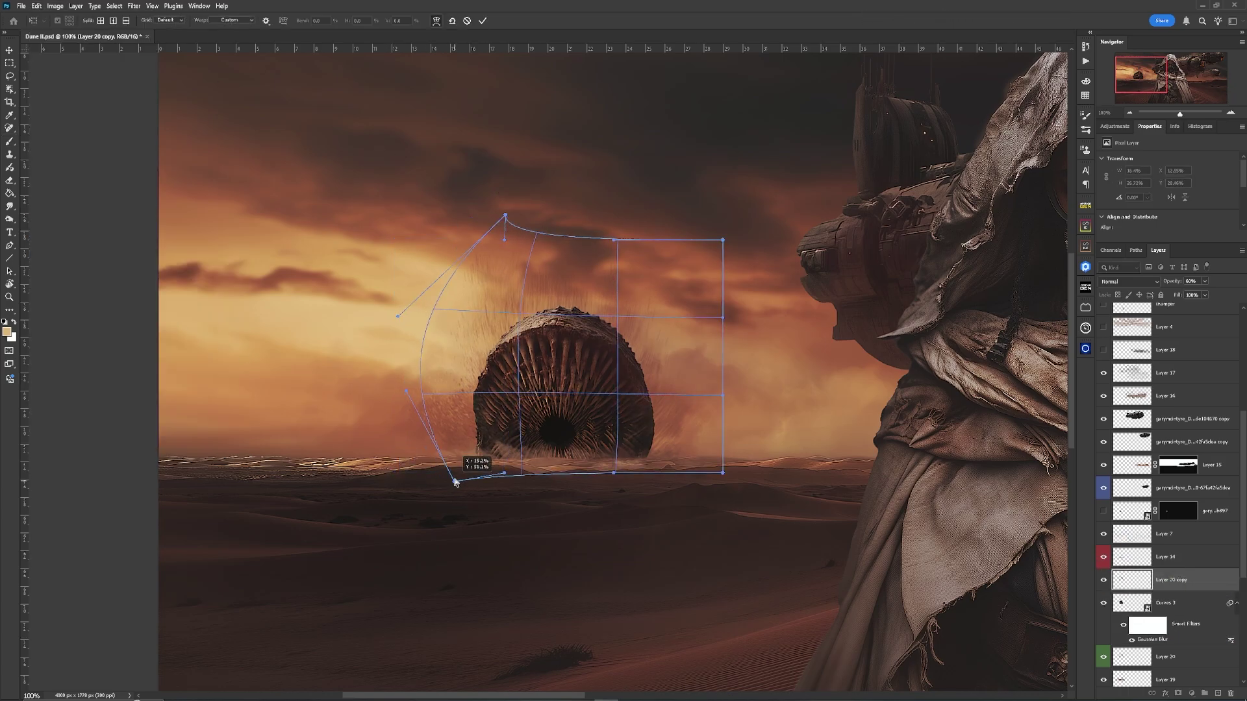
drag(722, 239, 631, 241)
drag(722, 473, 648, 476)
drag(596, 396, 521, 378)
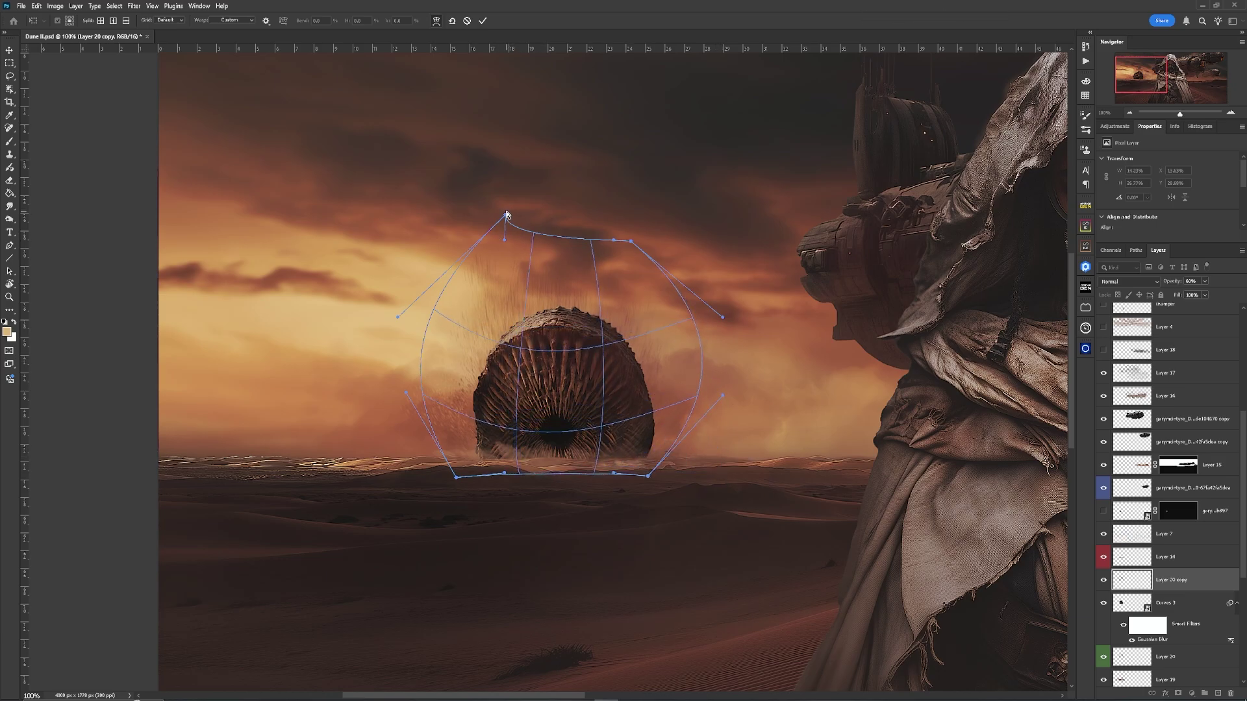
drag(507, 215, 511, 211)
drag(631, 241, 596, 224)
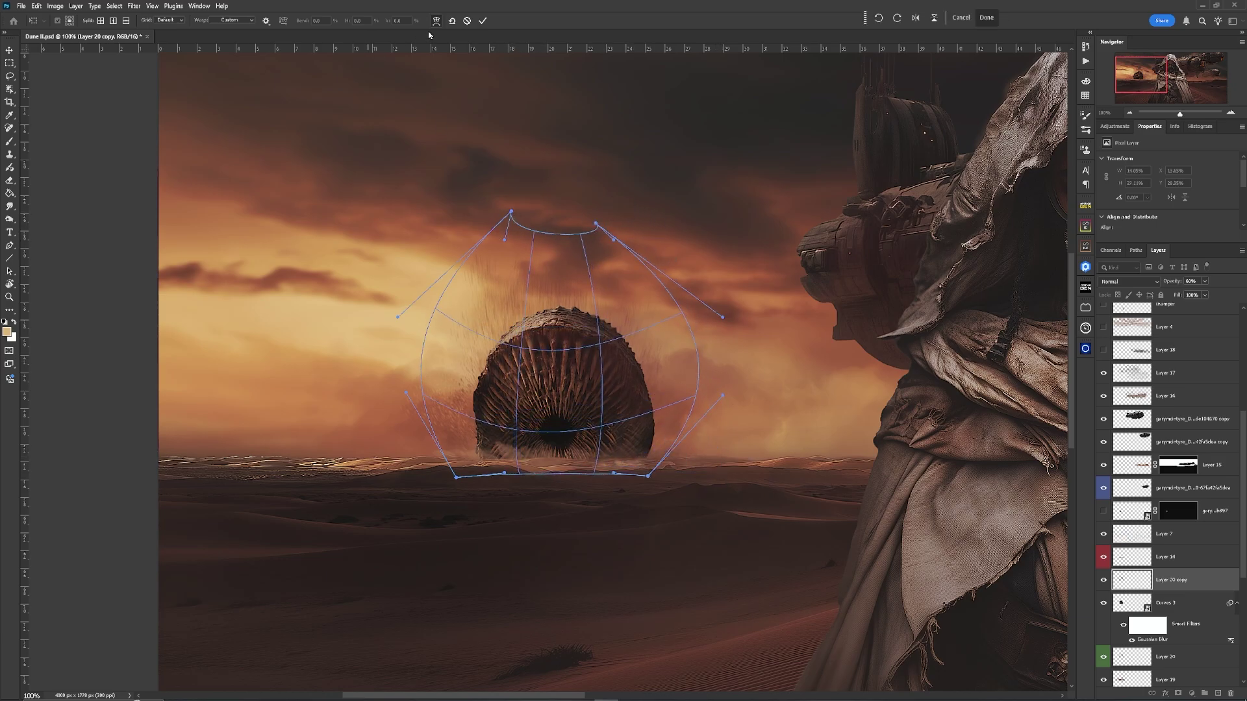
- Try the Inflate, Bulge and Arc Upper warp presets on the particle copy
click(250, 22)
click(232, 165)
click(591, 260)
click(250, 22)
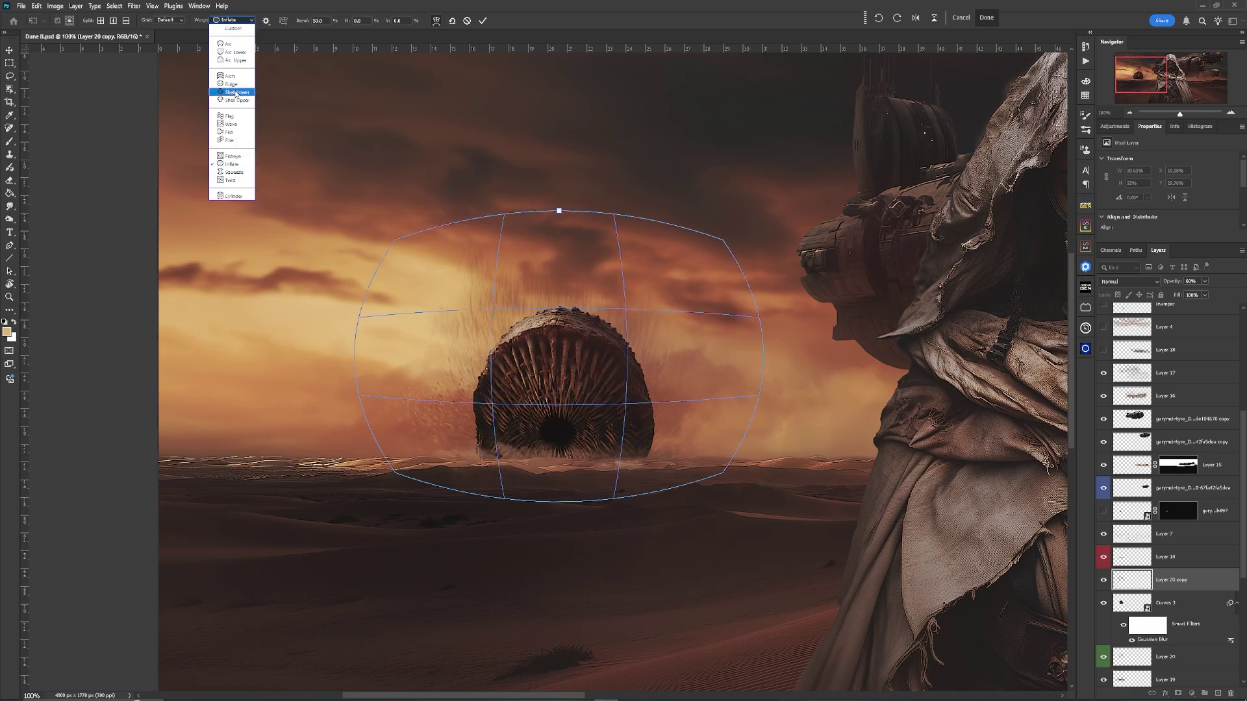
click(236, 84)
click(228, 21)
click(237, 63)
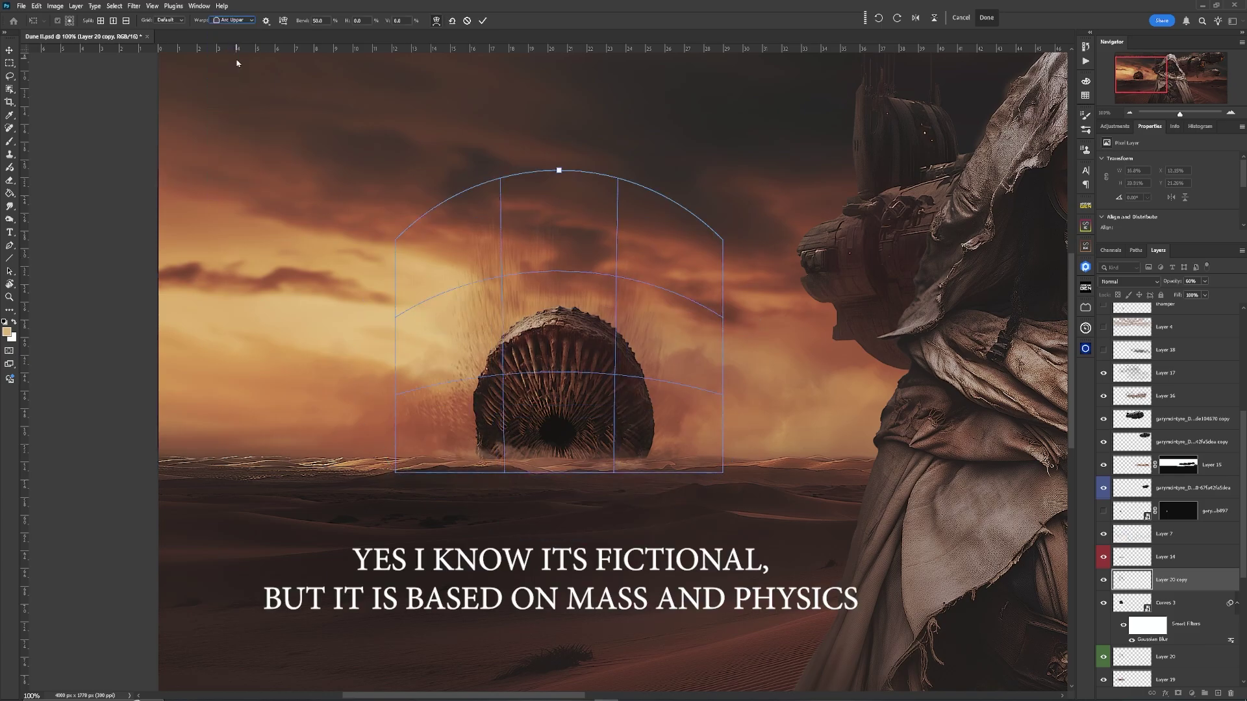
- Warp the particle copy with the Shell Lower preset and apply it
click(232, 21)
click(234, 94)
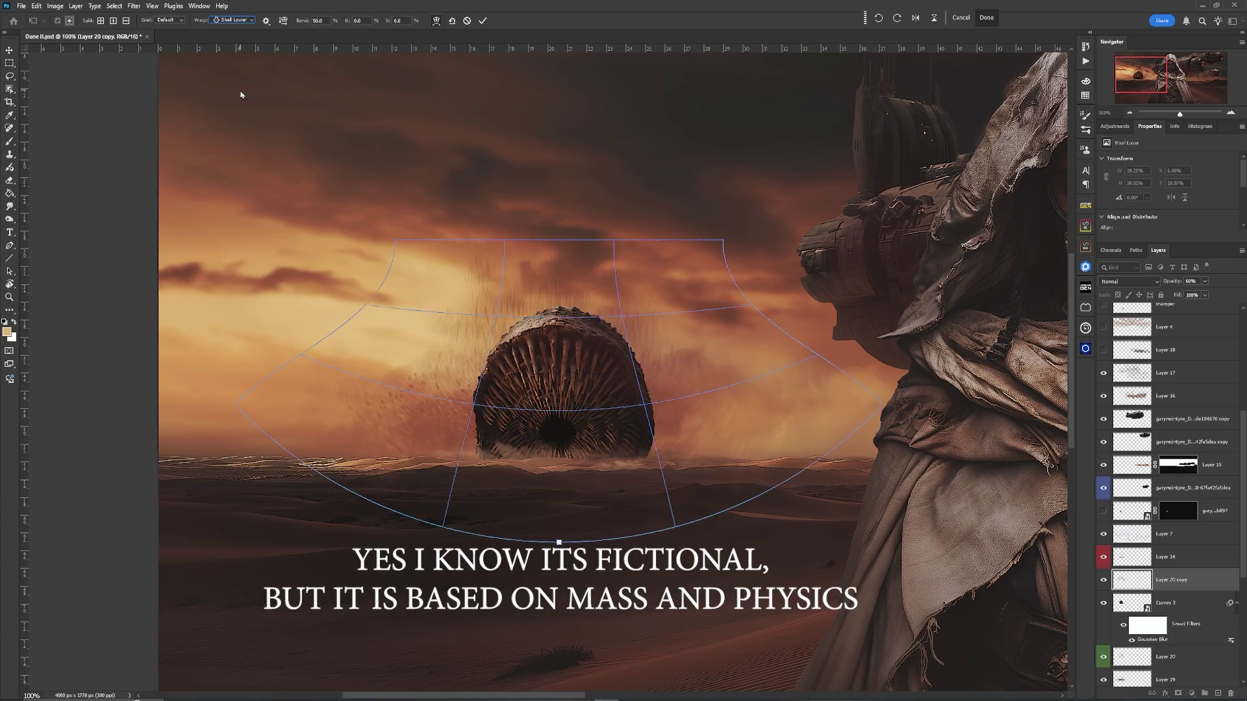
click(37, 6)
click(392, 240)
drag(392, 240, 404, 243)
click(482, 21)
- Start another custom warp on Layer 20 copy and pull its left and lower corners and mesh in toward the sandworm
click(36, 6)
mouse_move(91, 246)
click(194, 336)
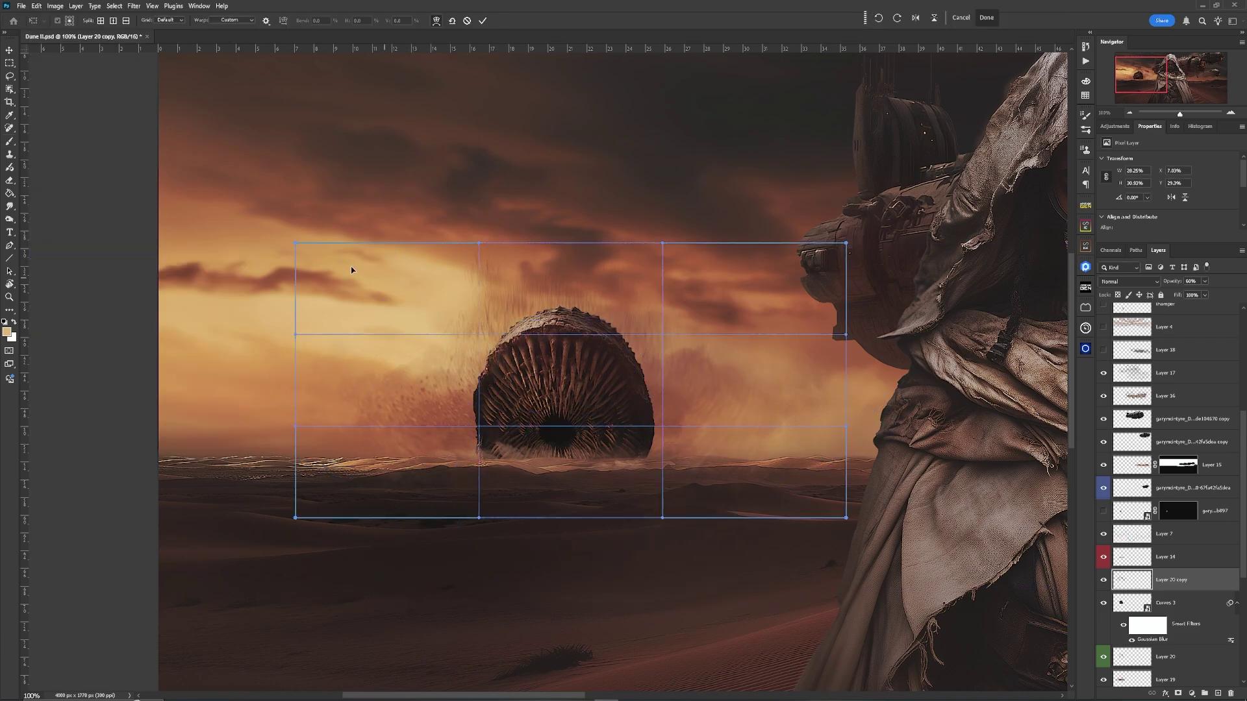
drag(295, 243, 402, 194)
drag(295, 517, 478, 495)
mouse_move(665, 431)
mouse_down()
mouse_move(604, 416)
mouse_move(663, 413)
mouse_up()
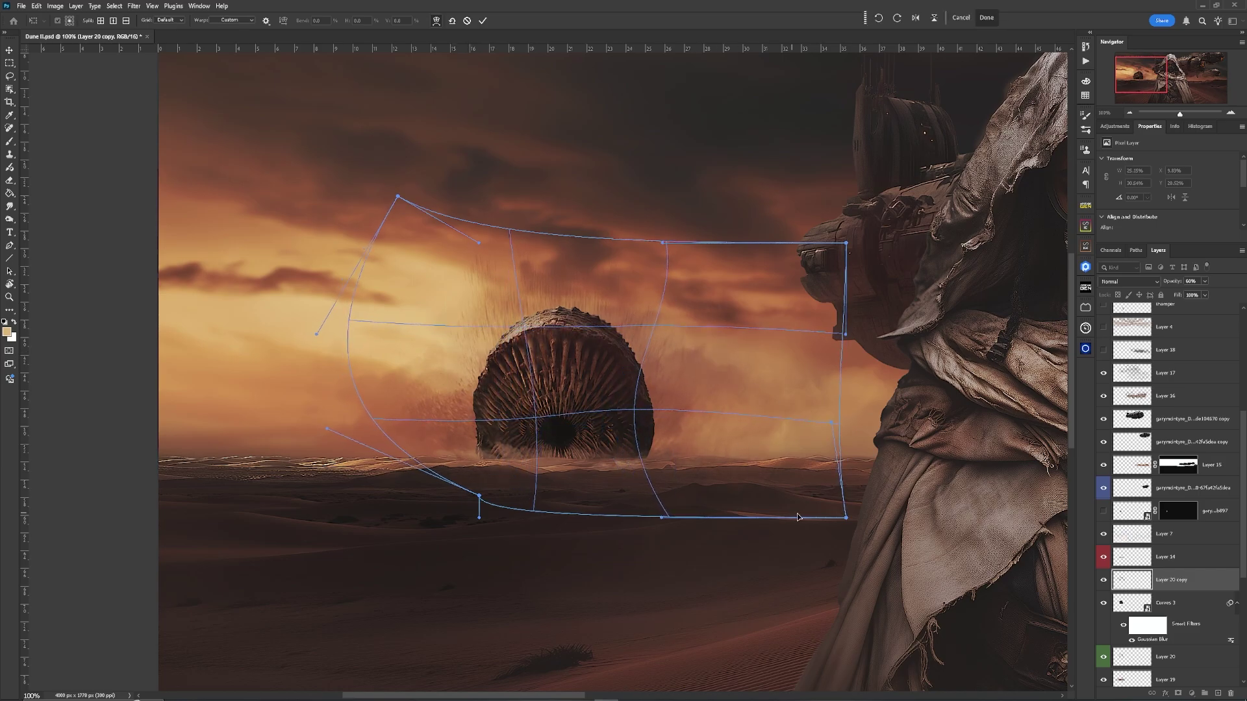
drag(846, 517, 661, 487)
drag(614, 507, 616, 433)
drag(478, 516, 534, 469)
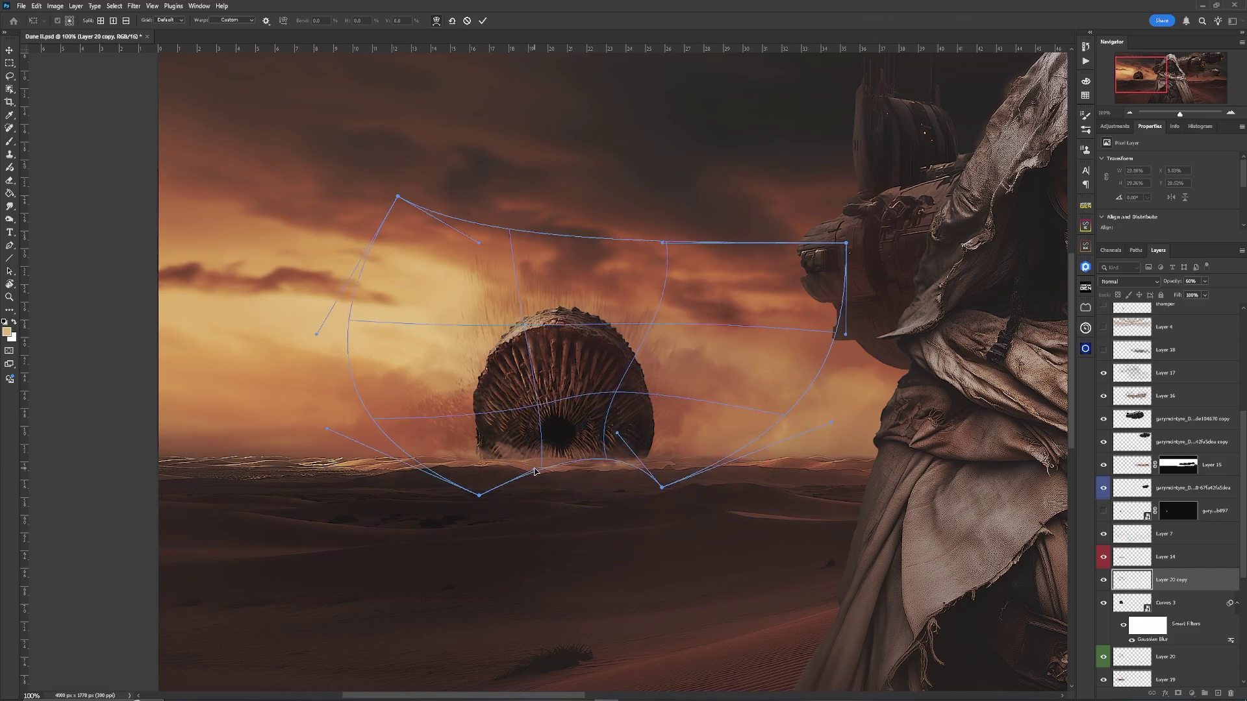
drag(575, 357, 578, 370)
- Raise the warp's upper edge above the worm, draw its upper corners inward and apply the warp
drag(662, 243, 597, 162)
drag(398, 196, 519, 178)
drag(847, 244, 768, 256)
key(Return)
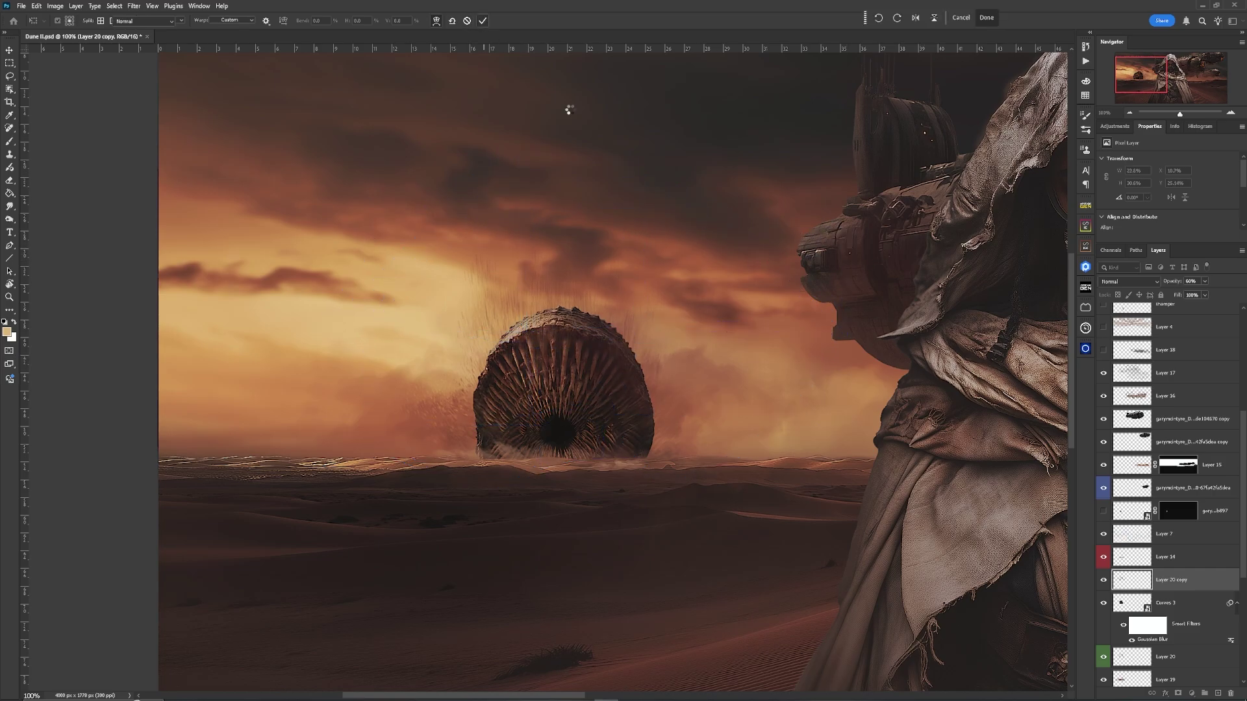
- Add a green-labelled layer above Layer 20 copy and choose the Fog 8 brush from Free Fog Photoshop Brushes 1
click(17, 176)
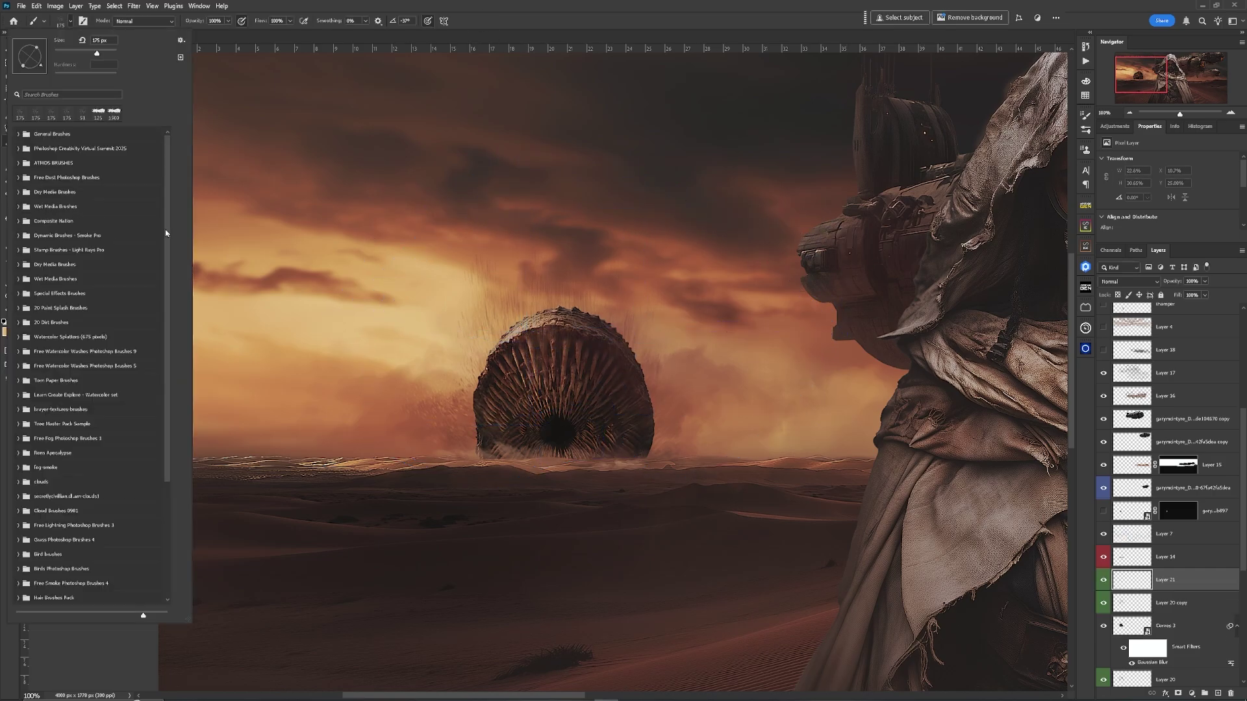
scroll(166, 232, down, 2)
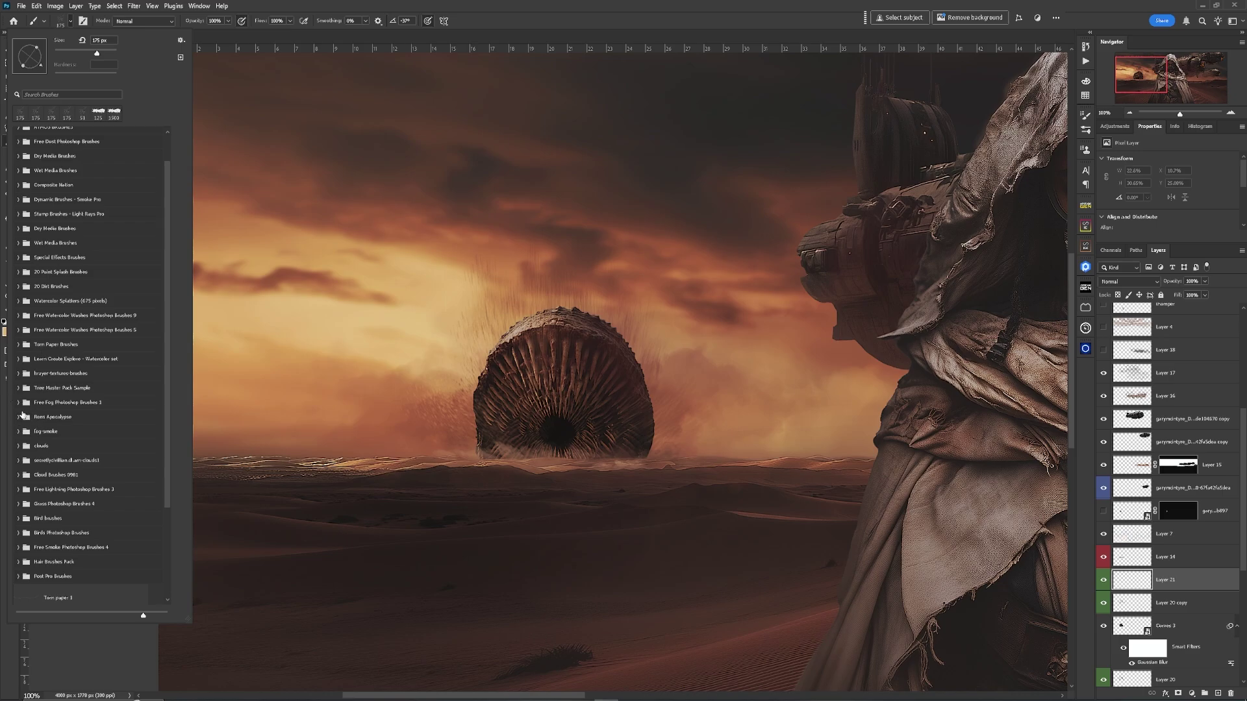
click(18, 403)
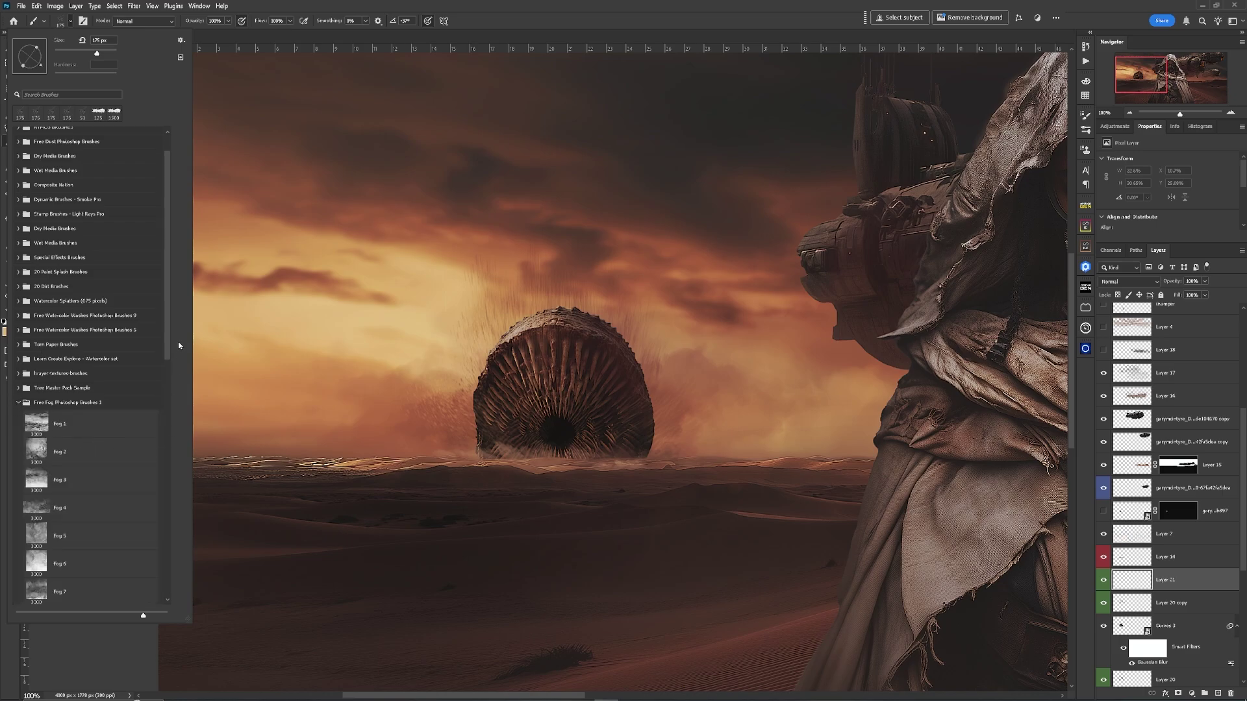
scroll(160, 403, down, 6)
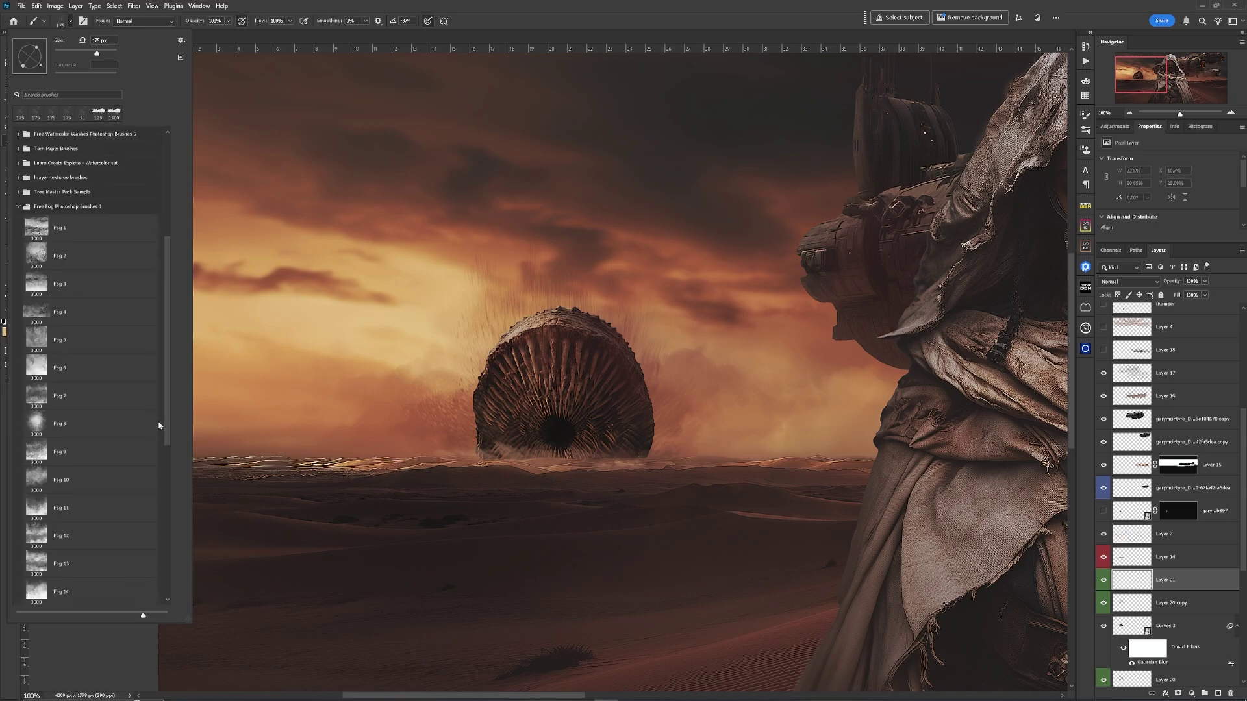
scroll(157, 441, down, 2)
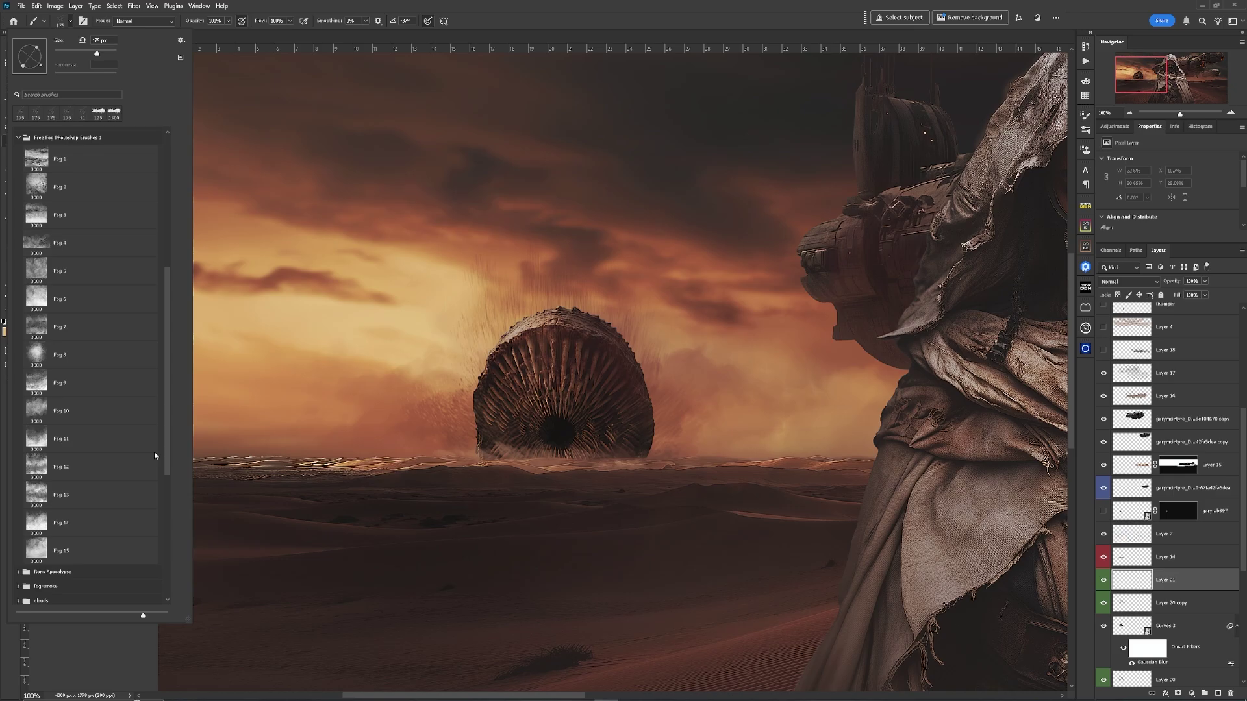
click(41, 362)
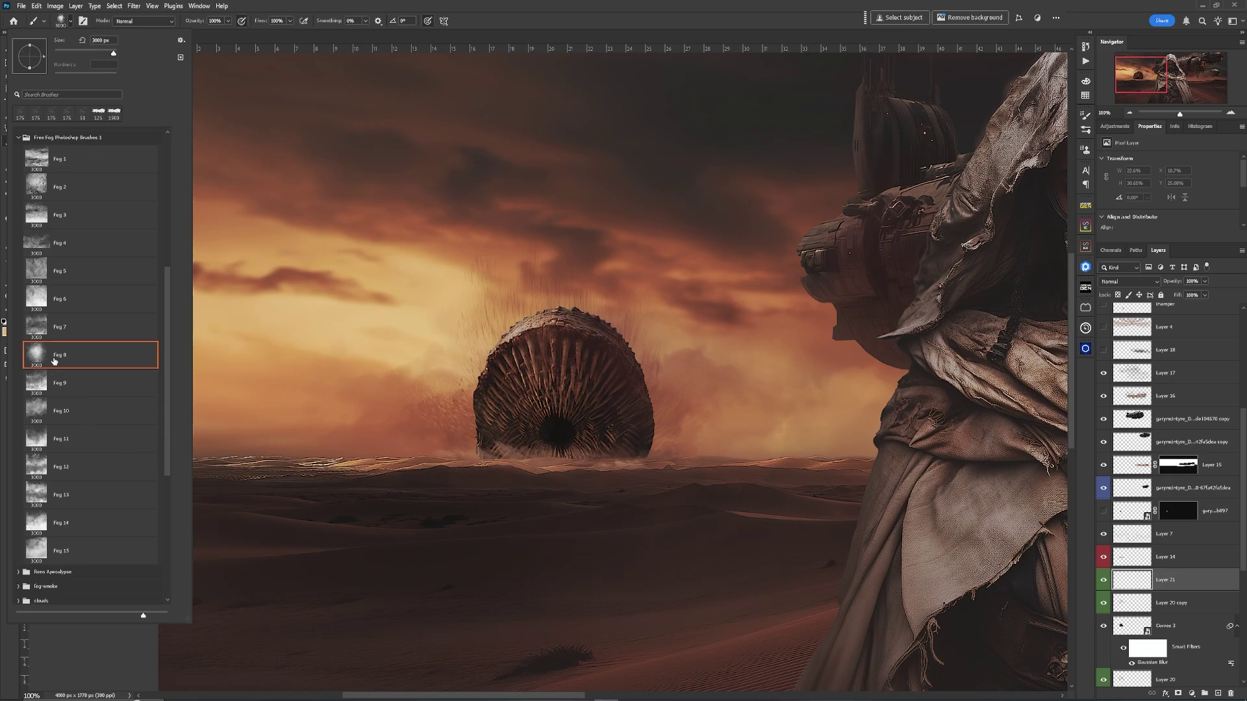
click(536, 34)
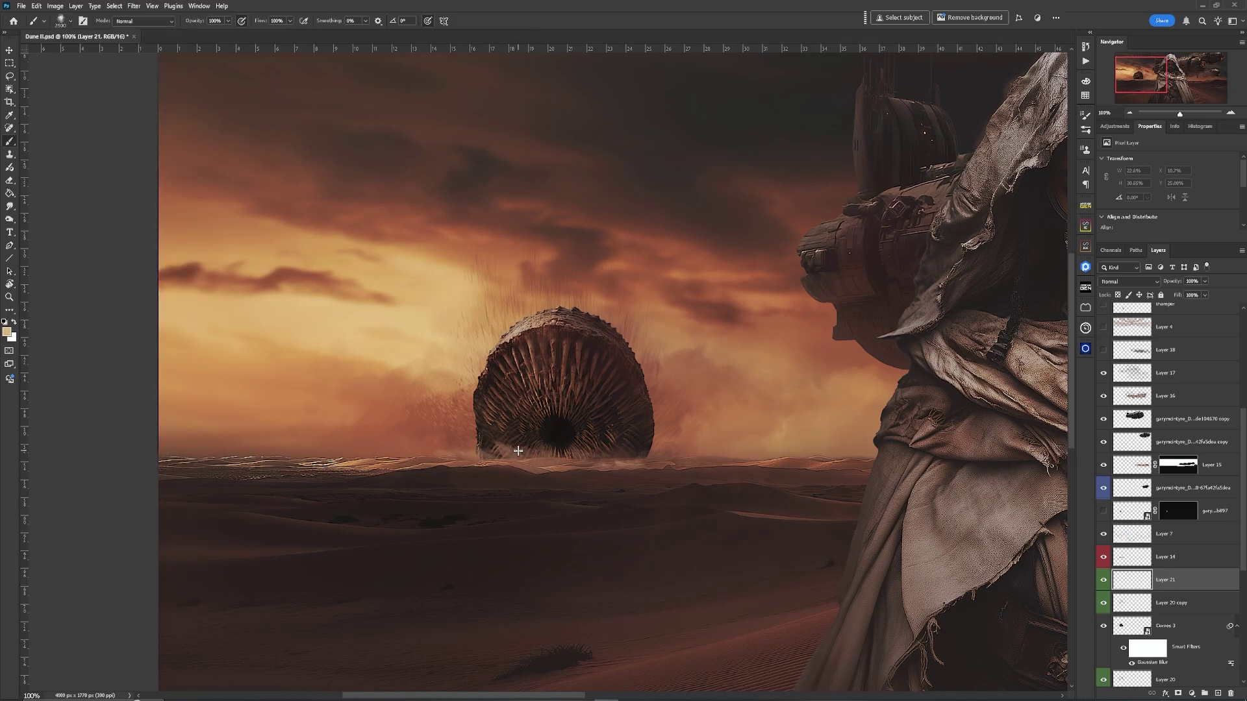
- Shrink the fog brush to a small tip and paint reddish-brown dust over both sides of the sandworm's base
key(bracketleft)
key(bracketleft)
key(bracketleft)
key(bracketleft)
key(bracketleft)
key(bracketleft)
key(bracketleft)
key(bracketleft)
key(bracketleft)
key(bracketleft)
key(bracketleft)
key(bracketleft)
key(bracketleft)
key(bracketleft)
key(bracketleft)
key(bracketleft)
key(bracketleft)
key(bracketleft)
key(bracketleft)
key(bracketleft)
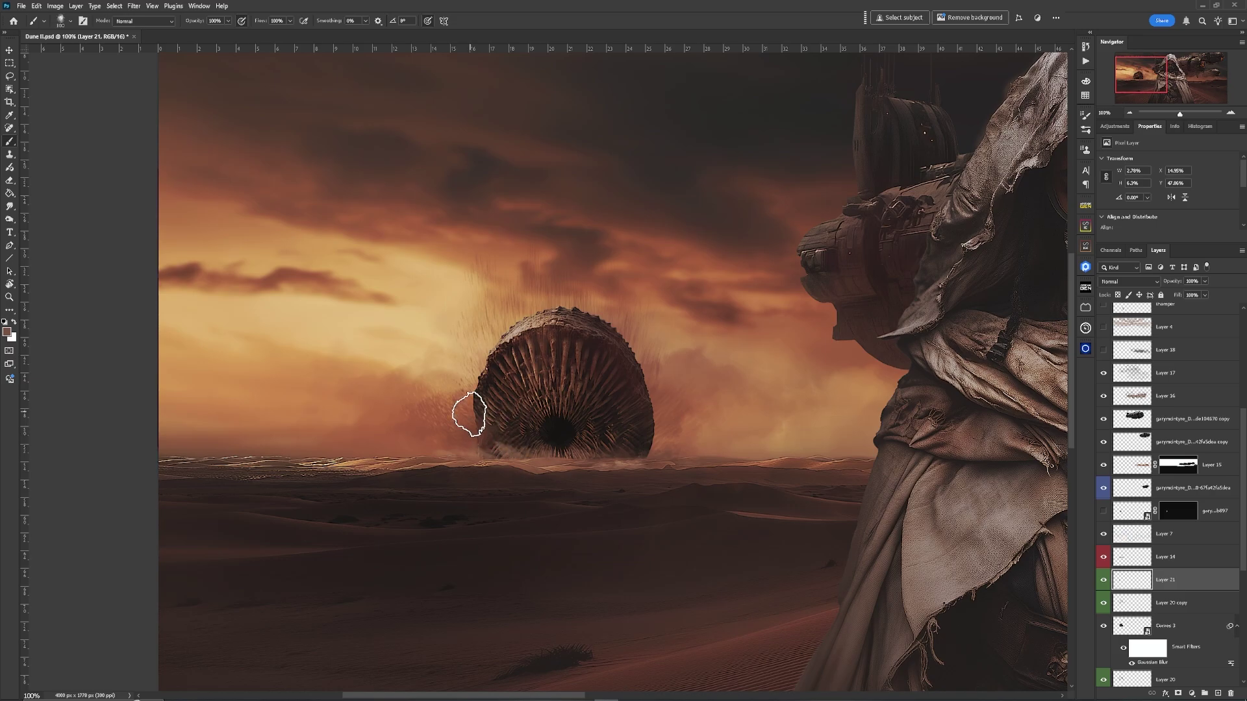
drag(469, 414, 493, 419)
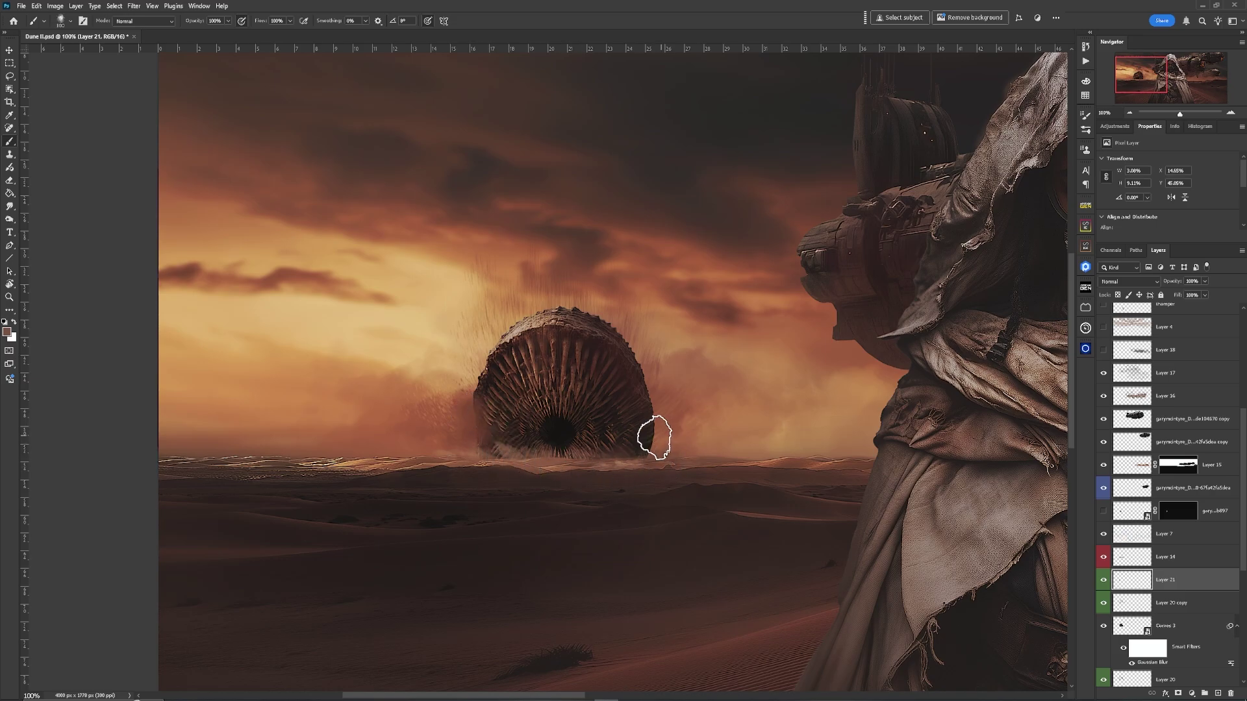
drag(654, 438, 675, 422)
alt+click(706, 399)
click(639, 441)
key(ctrl+z)
- Set the brush opacity to 40%, shrink the tip and paint softer dust in a sampled sand color along the worm's right flank
click(228, 20)
click(201, 32)
click(524, 328)
key(bracketleft)
key(bracketleft)
key(bracketleft)
key(bracketleft)
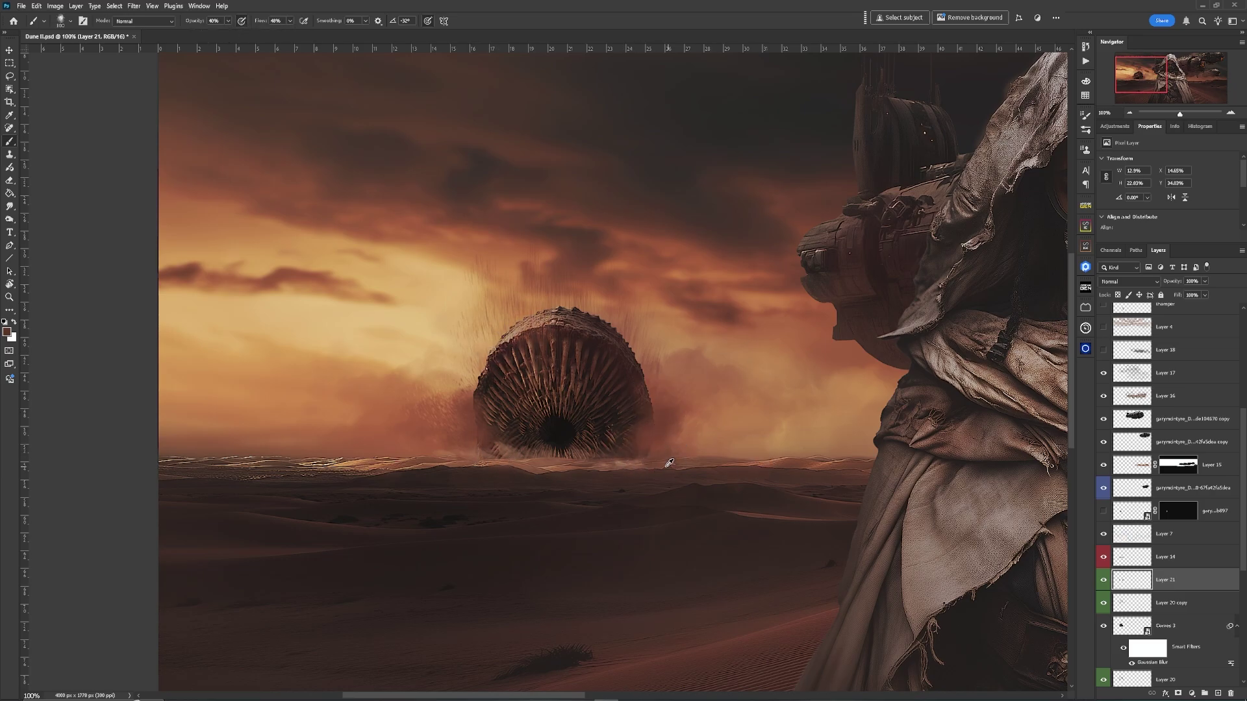
alt+click(666, 465)
drag(676, 371, 650, 408)
- Give the fog brush 4% size jitter and 100% angle jitter and paint dust along the worm's left flank
key(F5)
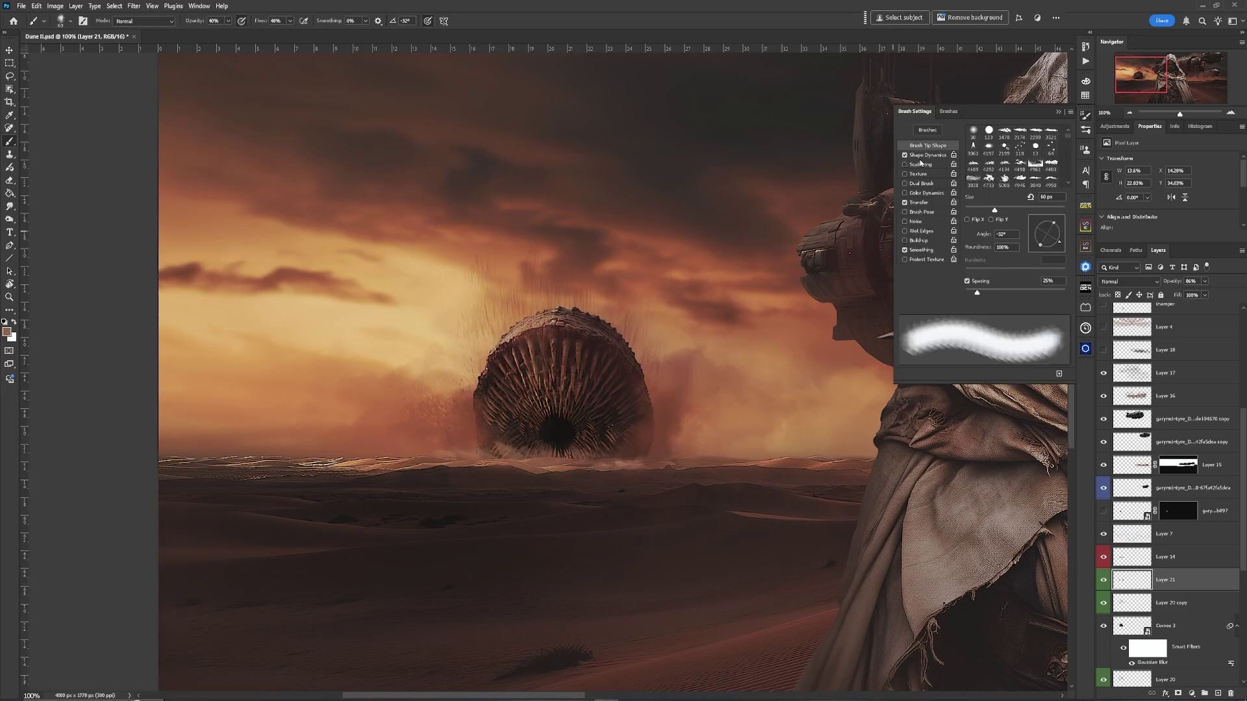
alt+click(548, 466)
drag(470, 435, 442, 380)
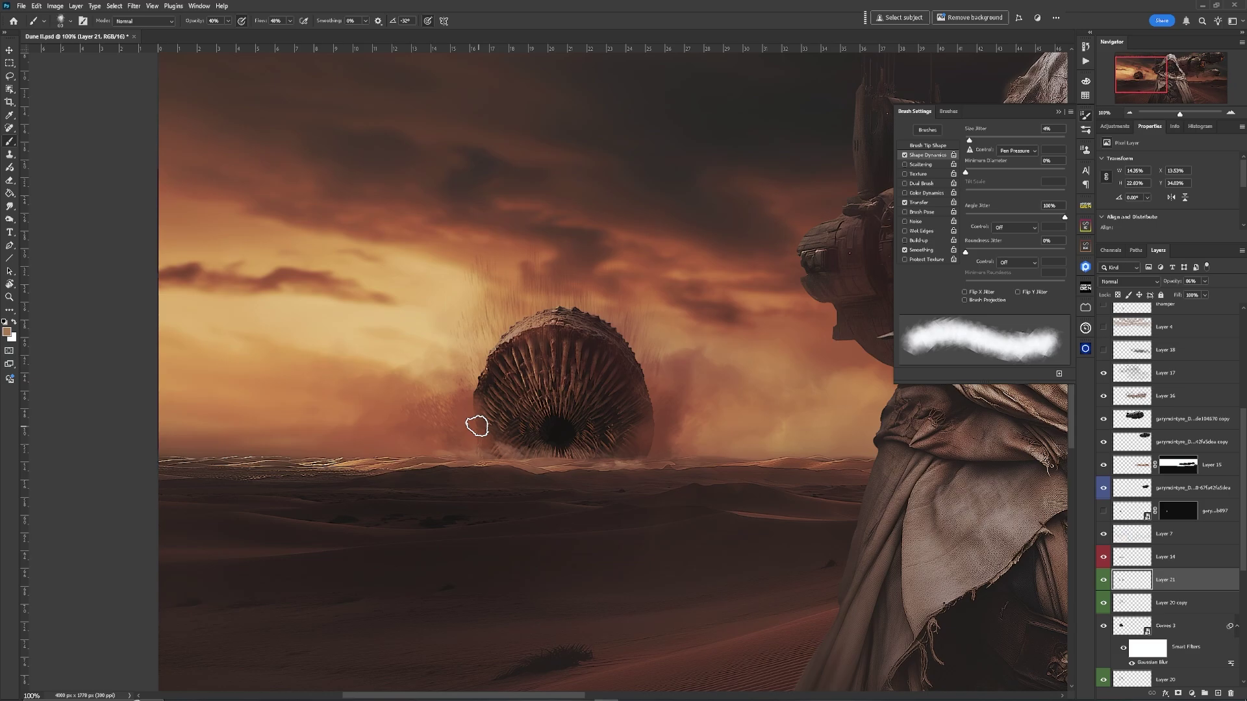
- Set Layer 21's opacity to 95% and paint more sampled sand-colored dust around the worm's flanks
click(1205, 281)
drag(1203, 293, 1208, 293)
click(641, 391)
alt+click(668, 472)
drag(462, 423, 474, 431)
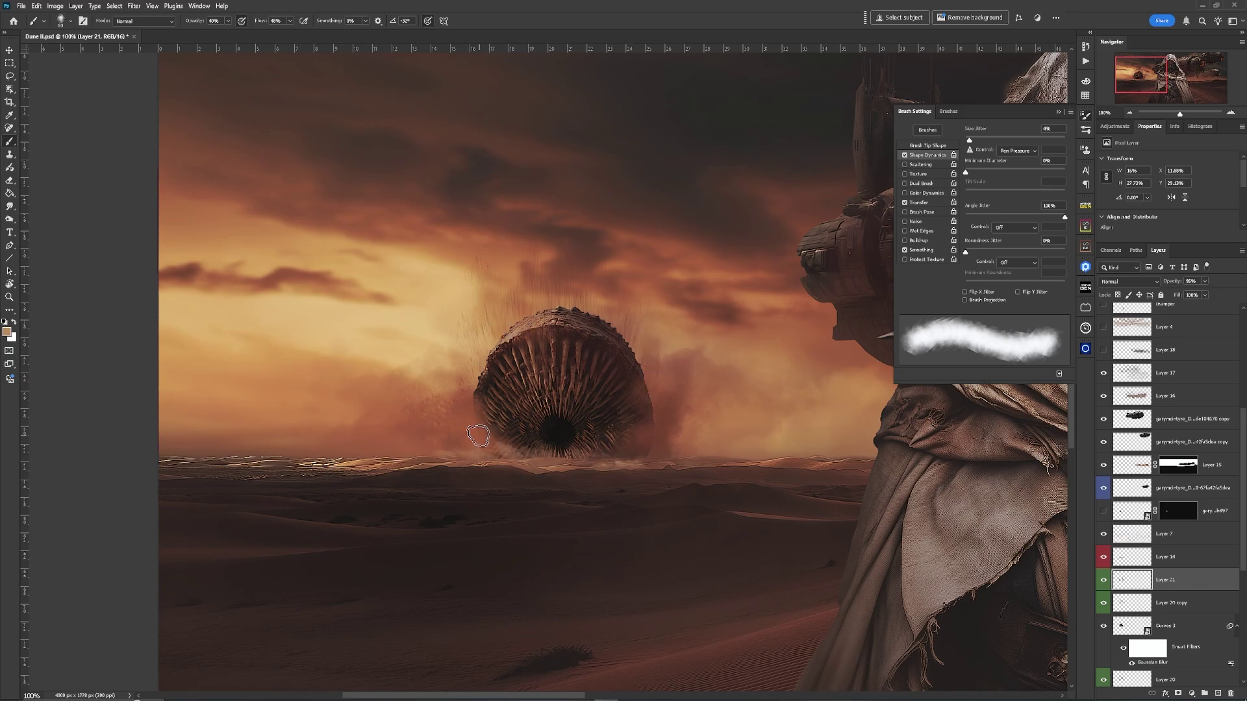
- Switch to the first sampled brush in the fog-smoke set with a color sampled from the worm's base, using 100% opacity and flow
alt+click(513, 445)
click(69, 20)
click(23, 483)
click(88, 395)
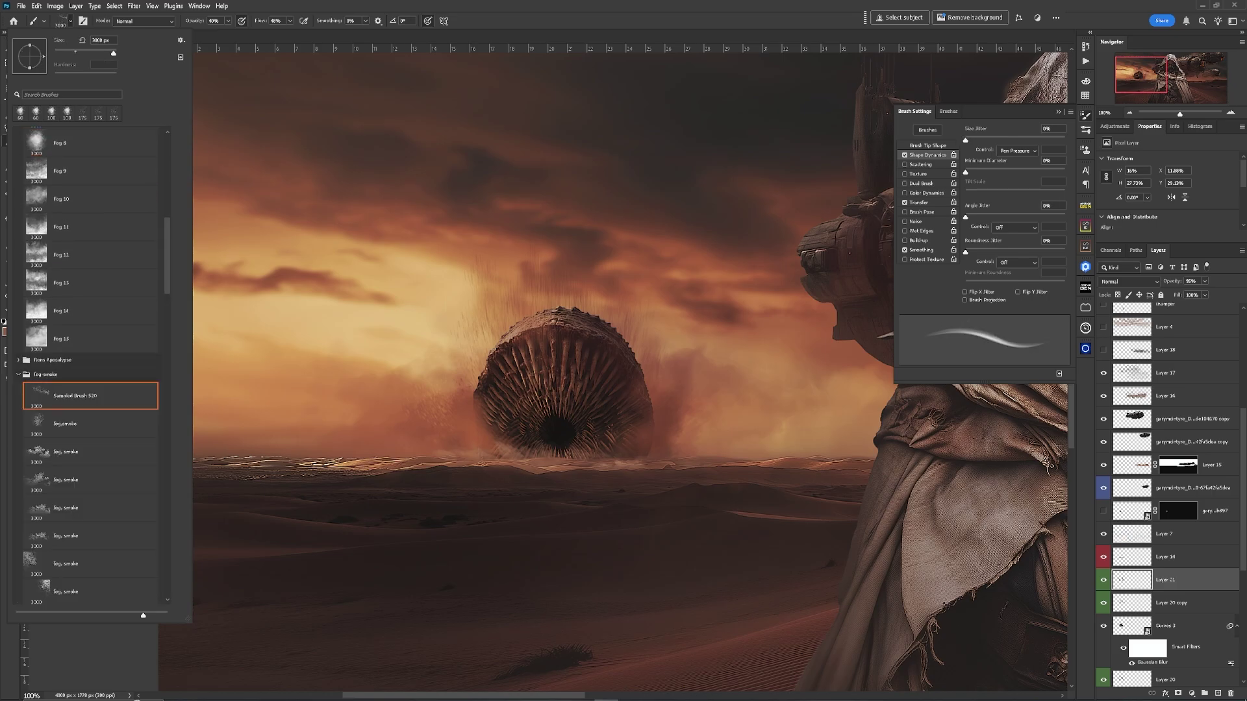
key(Return)
click(252, 385)
key(0)
key(shift+0)
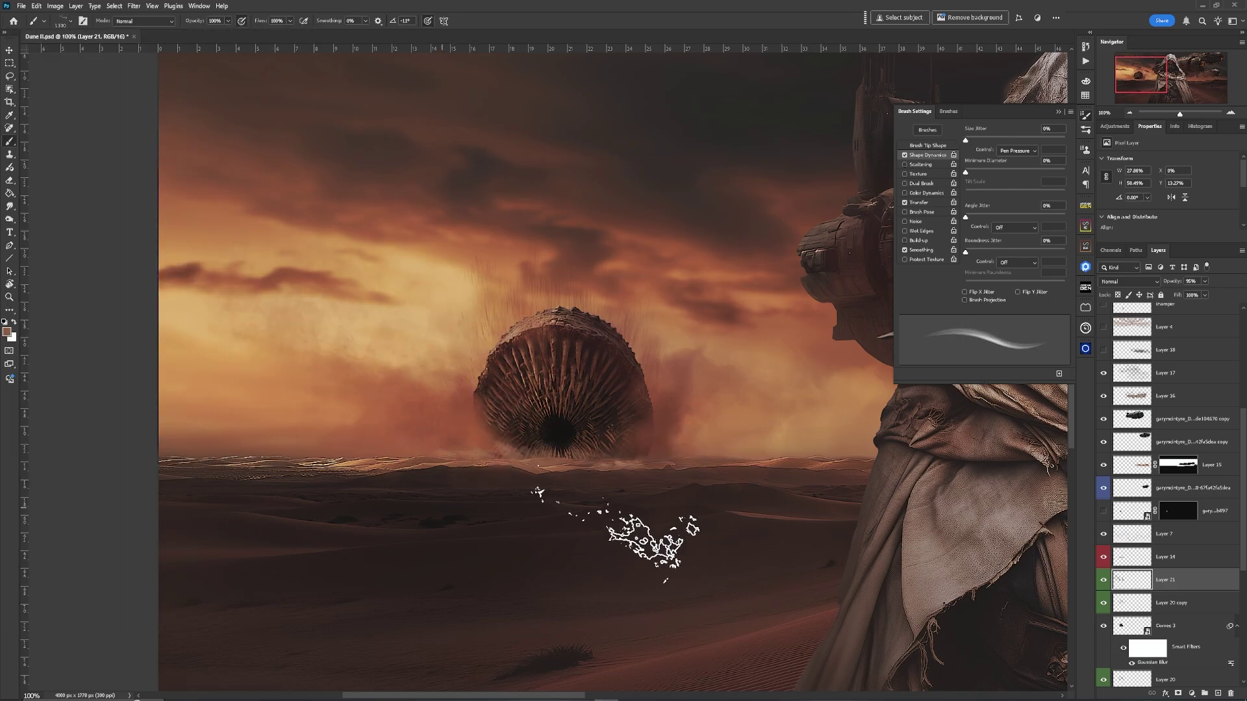
- Stamp smoky haze in the sky to the right of the sandworm and sample a light tone from the dune ridge
click(927, 145)
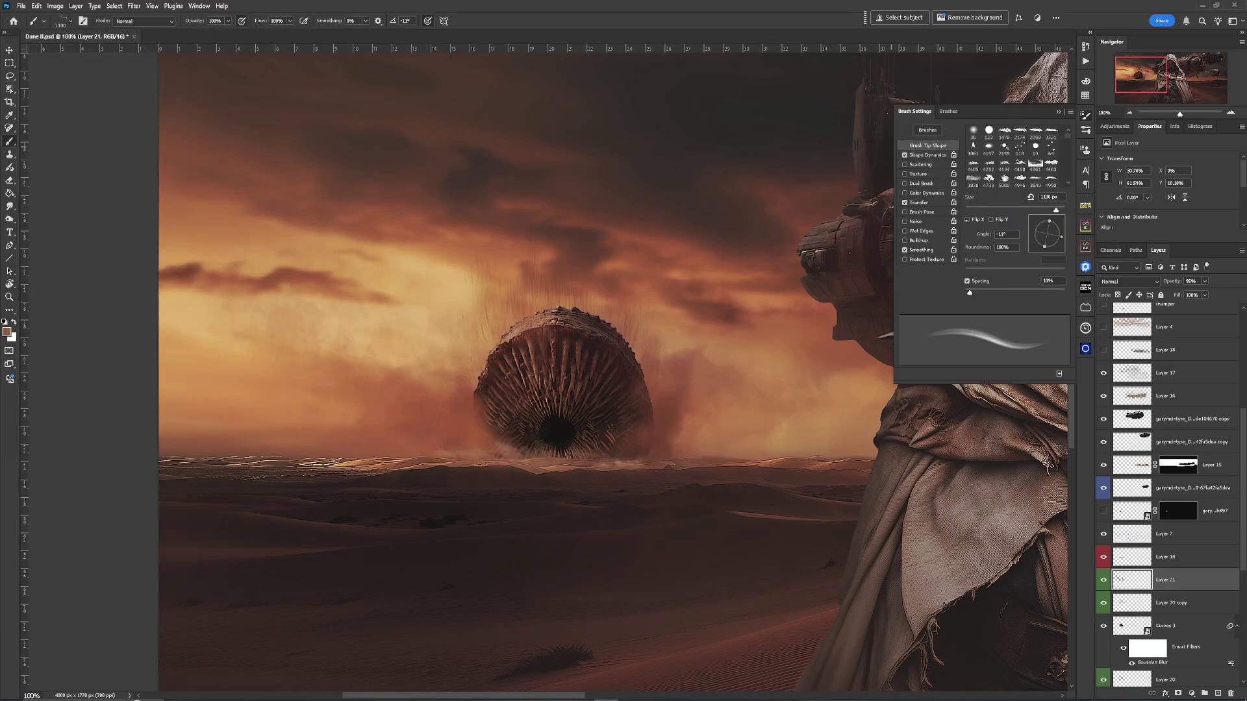
click(747, 408)
alt+click(327, 462)
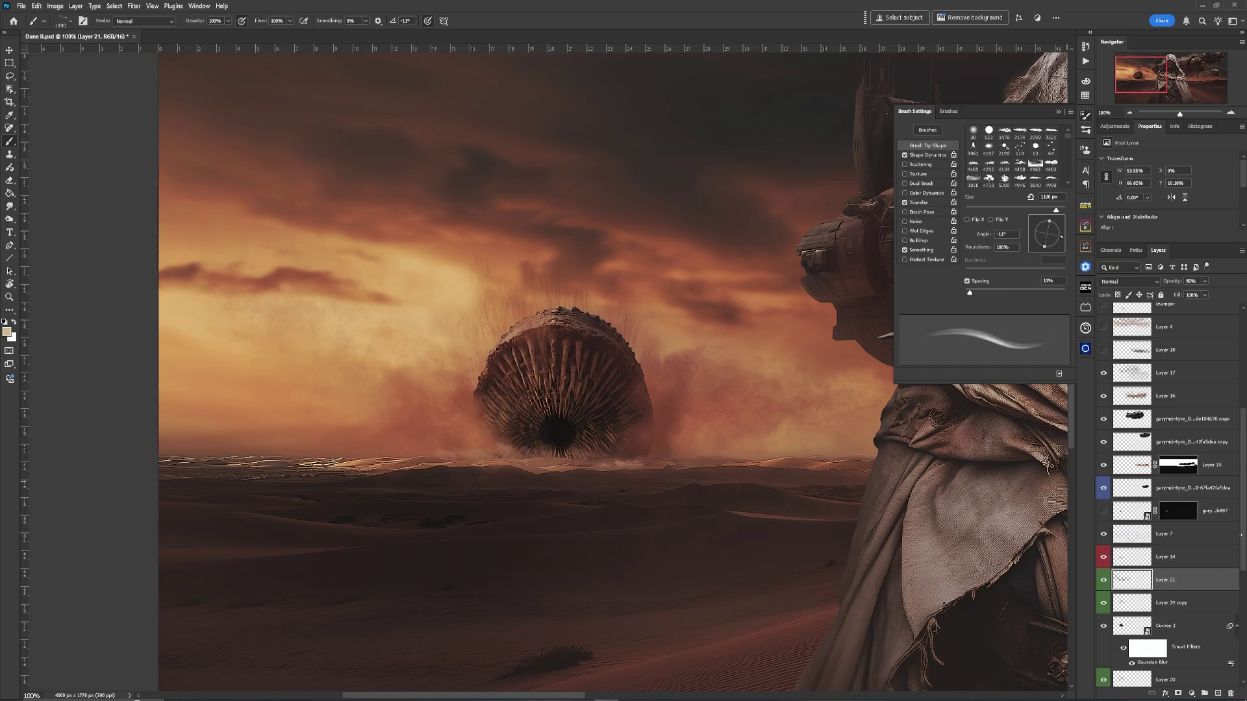
- Select Layer 19 and set the smoke brush to 700 px, flipped horizontally, at a 32° angle
scroll(1143, 533, down, 3)
click(1103, 533)
click(1103, 533)
click(1165, 533)
key([)
key([)
key([)
key([)
click(967, 220)
key(shift+Left)
key(shift+Left)
key(shift+Left)
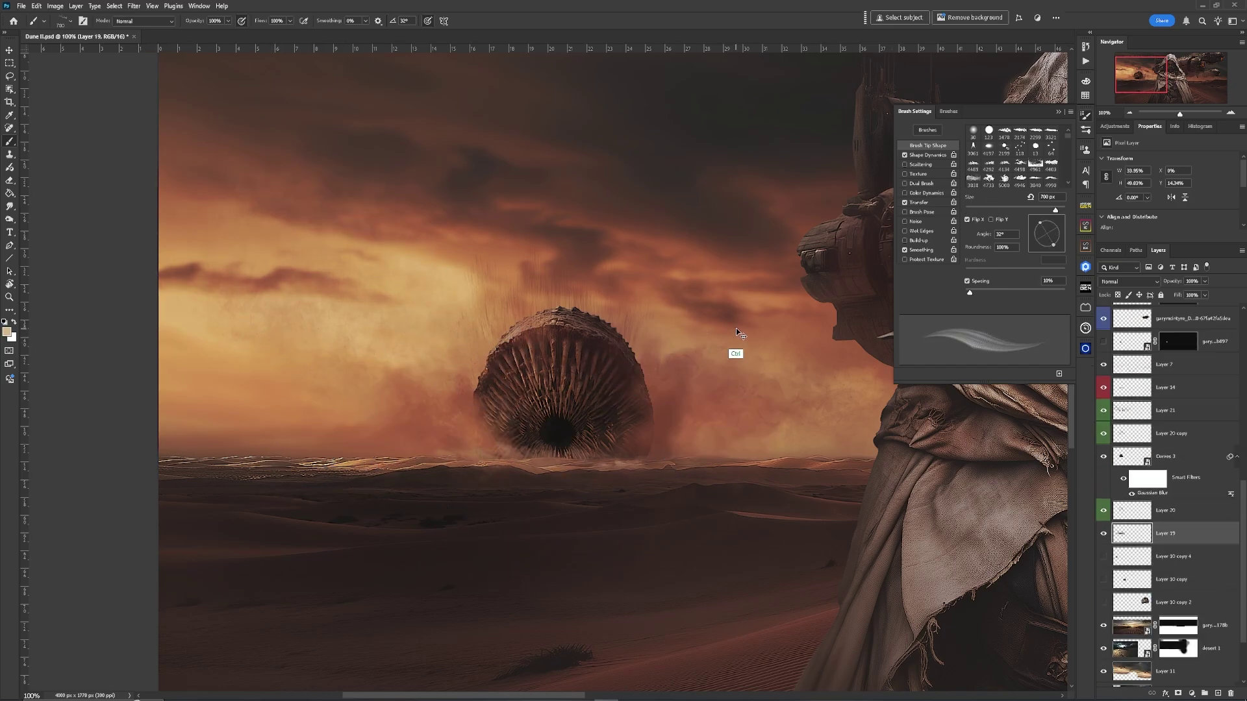
- Turn off brush smoothing and stamp light smoke on Layer 19 around the sandworm
click(927, 154)
click(918, 202)
click(904, 250)
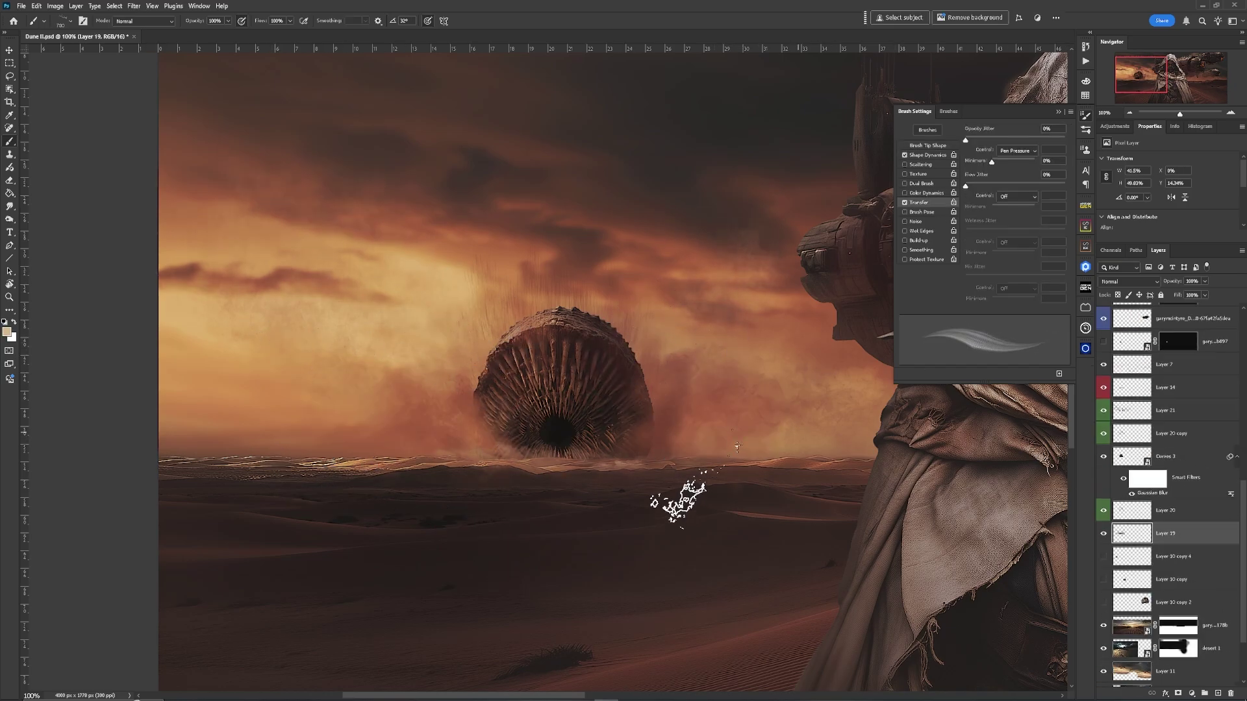
- Compare the scene with and without the sand layers, and check the whole composite
key(alt+])
key(alt+])
key(alt+])
key(alt+])
key(e)
key(alt+bracketleft)
key(alt+bracketleft)
key(alt+bracketleft)
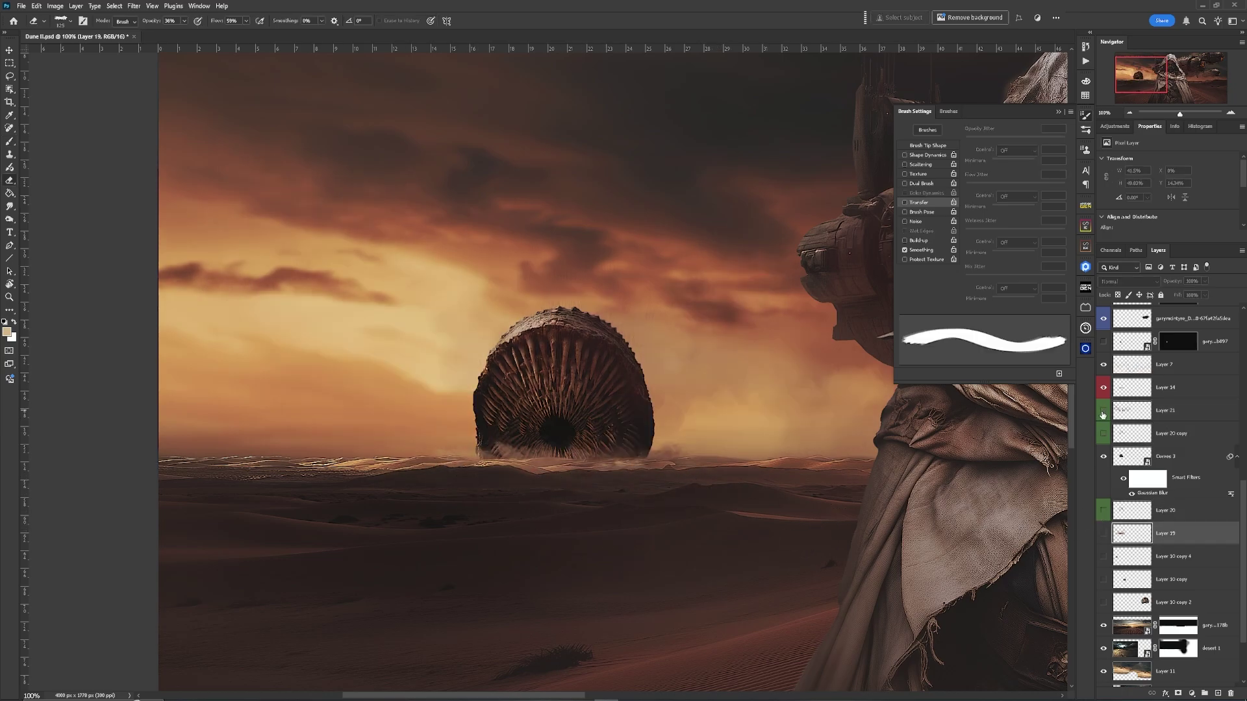
key(alt+bracketright)
key(alt+bracketright)
key(alt+bracketright)
key(ctrl+0)
- Group Layer 14, Layer 21 and Layer 20 copy and name the group "front sand"
click(1194, 387)
shift+click(1185, 434)
key(ctrl+g)
double_click(1142, 384)
text(front sand)
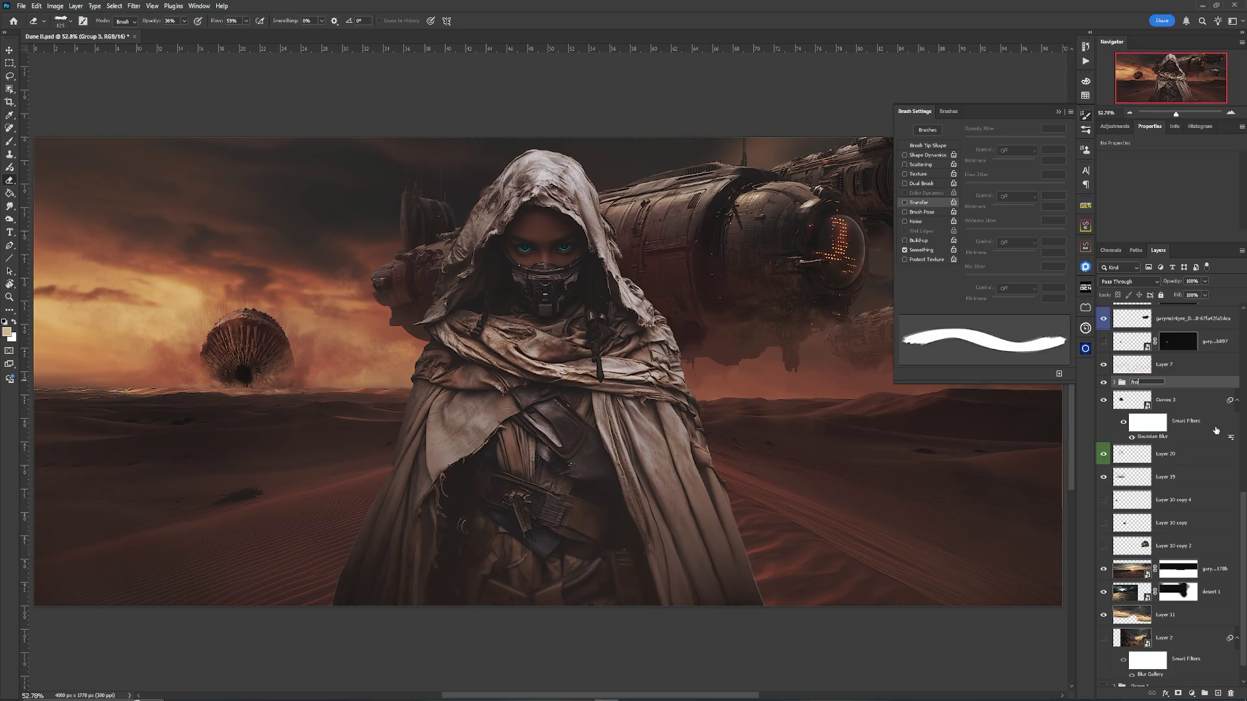
- Select Layer 20 and Layer 19 together and bring up their layer commands
click(1185, 453)
shift+click(1184, 477)
right_click(1184, 477)
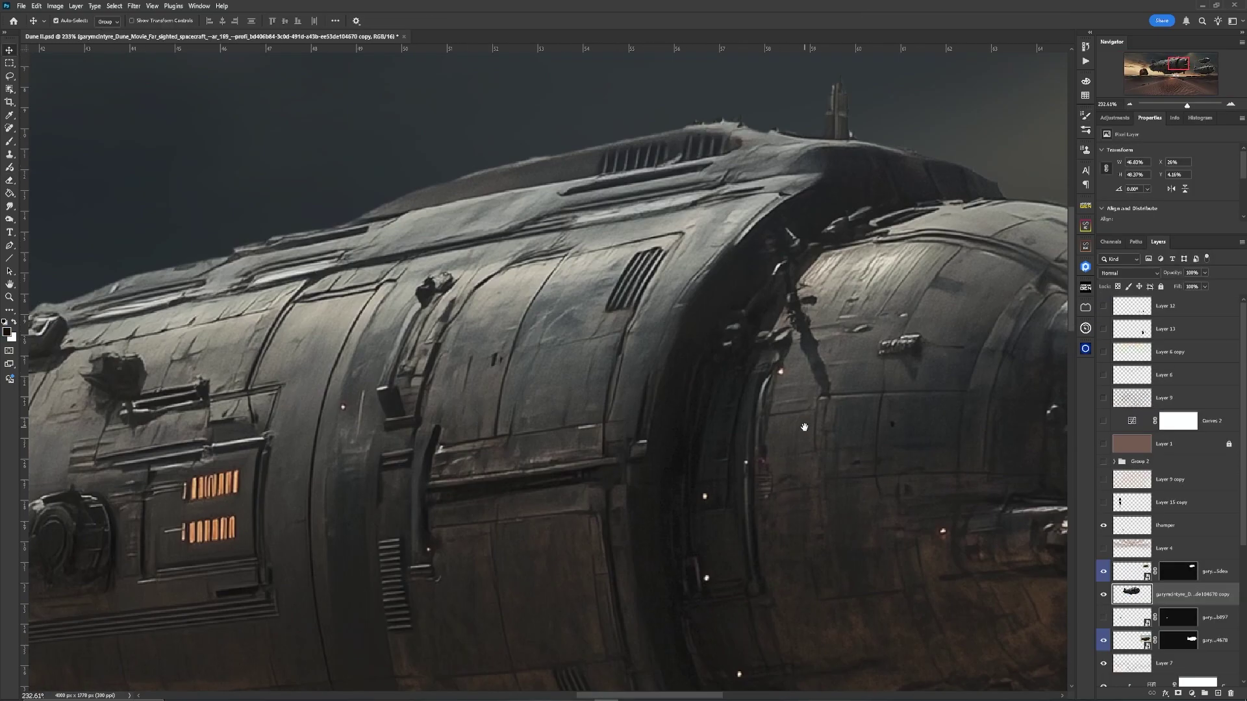
- Erase the bright leftover patches and streaks around the tower and antennas of the large spaceship
scroll(429, 292, up, 5)
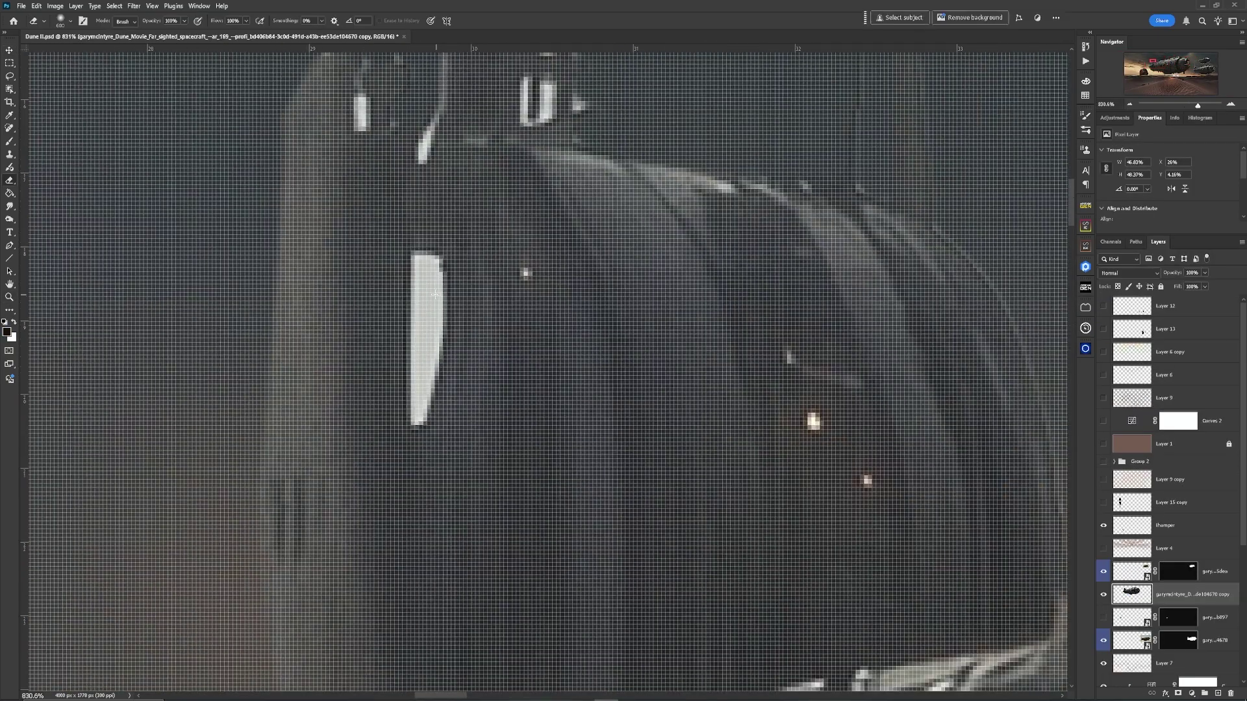
mouse_move(416, 253)
mouse_down()
mouse_move(418, 416)
mouse_move(444, 282)
mouse_move(425, 342)
mouse_up()
drag(546, 98, 506, 347)
drag(508, 289, 511, 367)
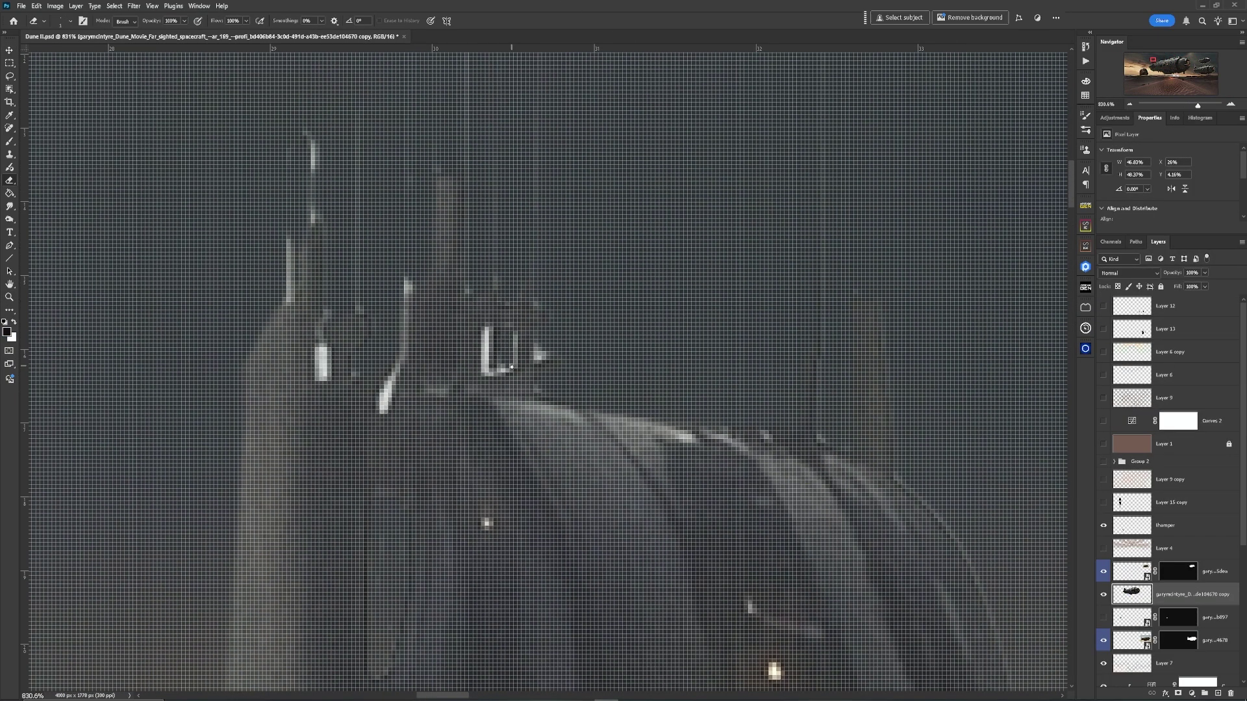
drag(408, 282, 383, 410)
drag(322, 346, 322, 380)
drag(289, 289, 313, 143)
drag(524, 65, 496, 279)
- With a very small brush in a dark colour sampled from the ship, draw a thin antenna above the spaceship's tower
key(b)
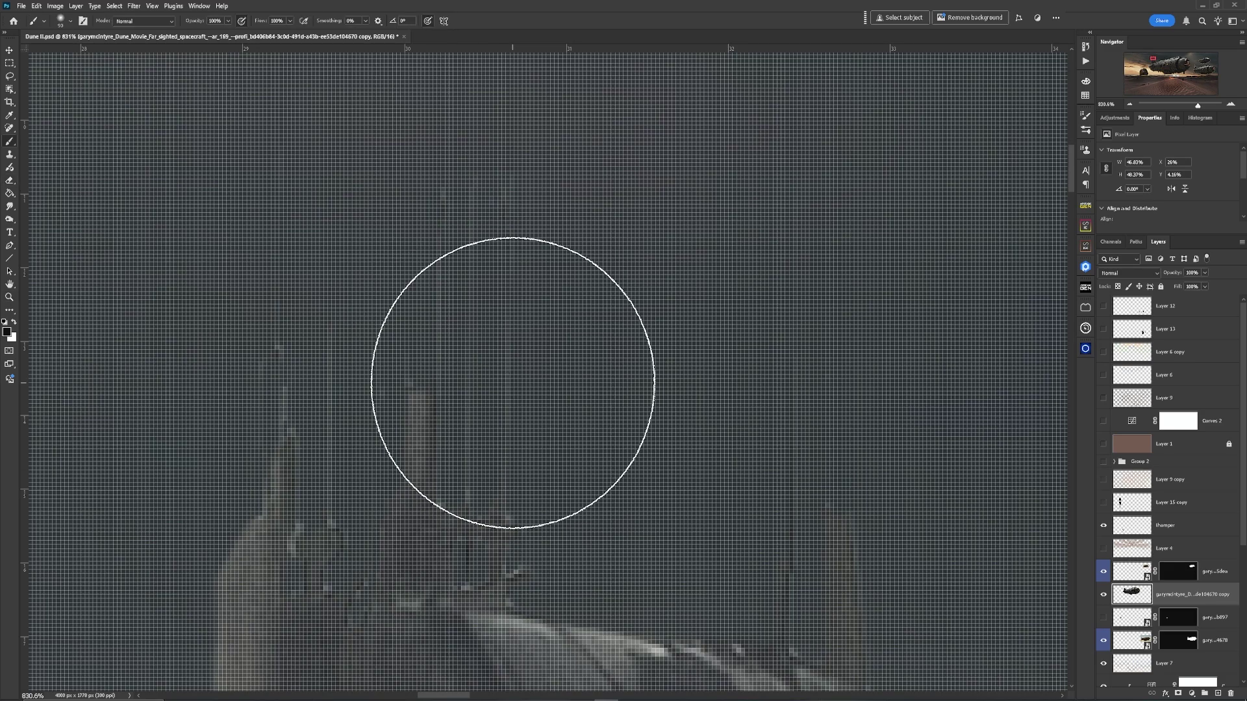
key(bracketleft)
key(bracketleft)
key(bracketleft)
key(bracketleft)
key(bracketleft)
key(bracketleft)
key(bracketleft)
key(bracketleft)
key(bracketleft)
key(bracketleft)
key(bracketleft)
key(bracketleft)
key(bracketleft)
alt+click(505, 524)
scroll(796, 558, down, 5)
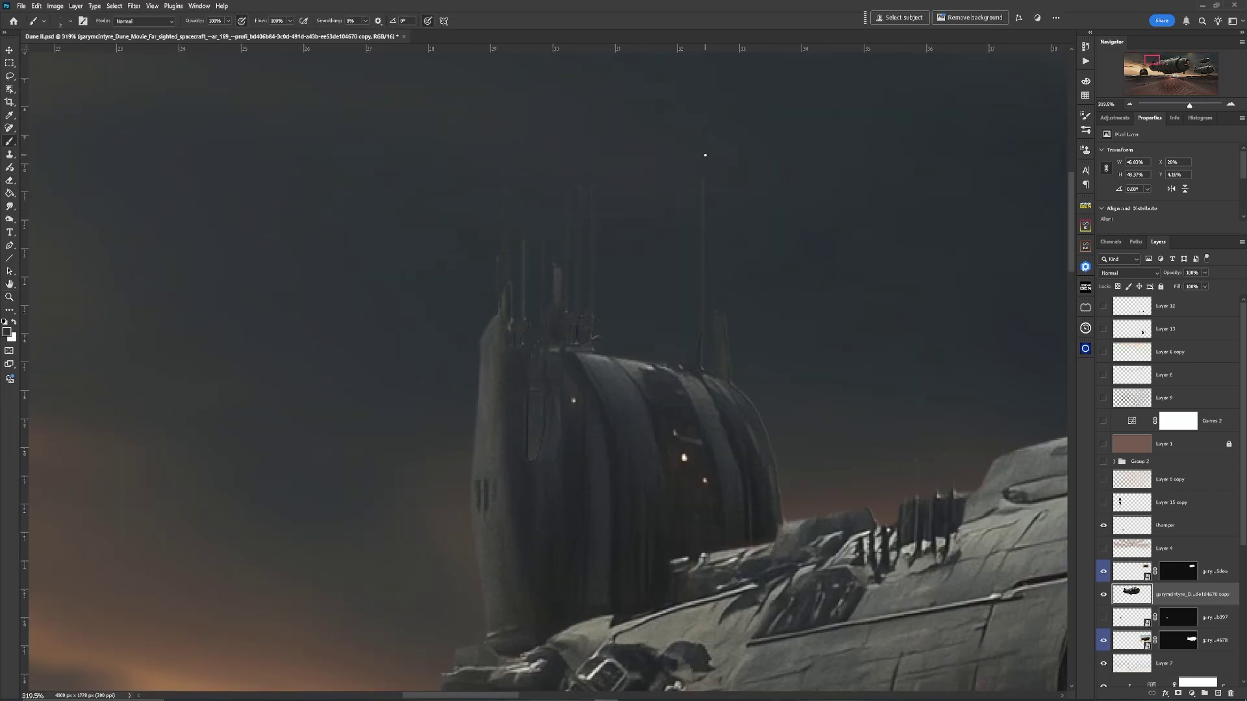
- Erase the gaps between the struts beneath the large spaceship's hull so the sky shows through
drag(515, 541, 578, 440)
drag(579, 493, 871, 65)
drag(896, 456, 205, 144)
key(e)
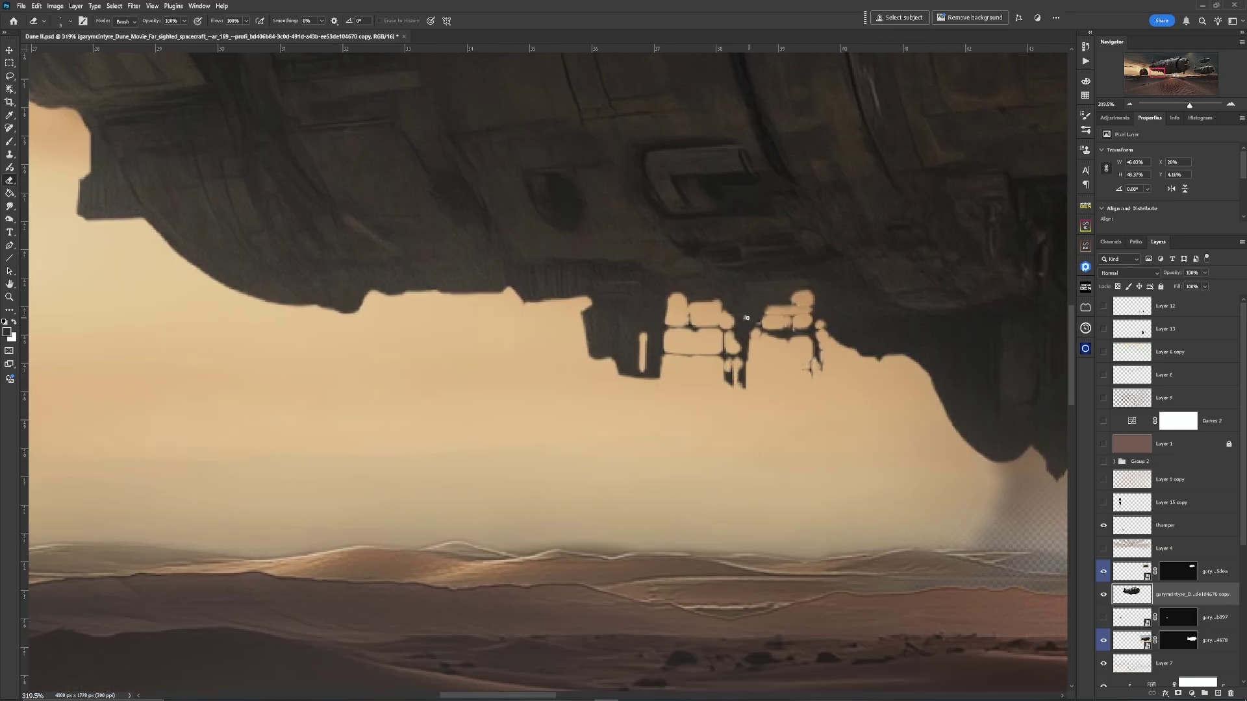
- Paint a thin antenna rising from the small mast on top of the large spaceship's hull
drag(999, 403, 71, 318)
drag(845, 195, 519, 584)
drag(675, 97, 552, 487)
drag(669, 53, 548, 442)
key(b)
click(563, 224)
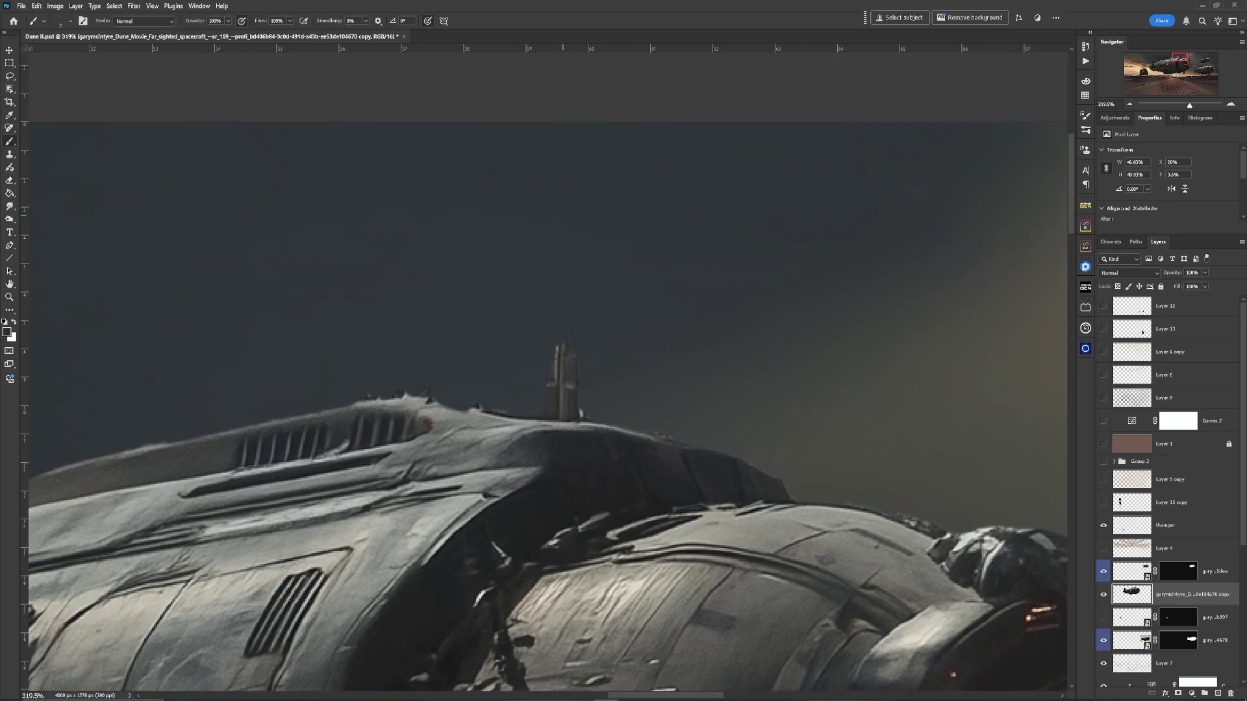
- Delete the masked original of the large spaceship and bring the second spaceship into view
key(ctrl+0)
key(Delete)
drag(913, 216, 835, 265)
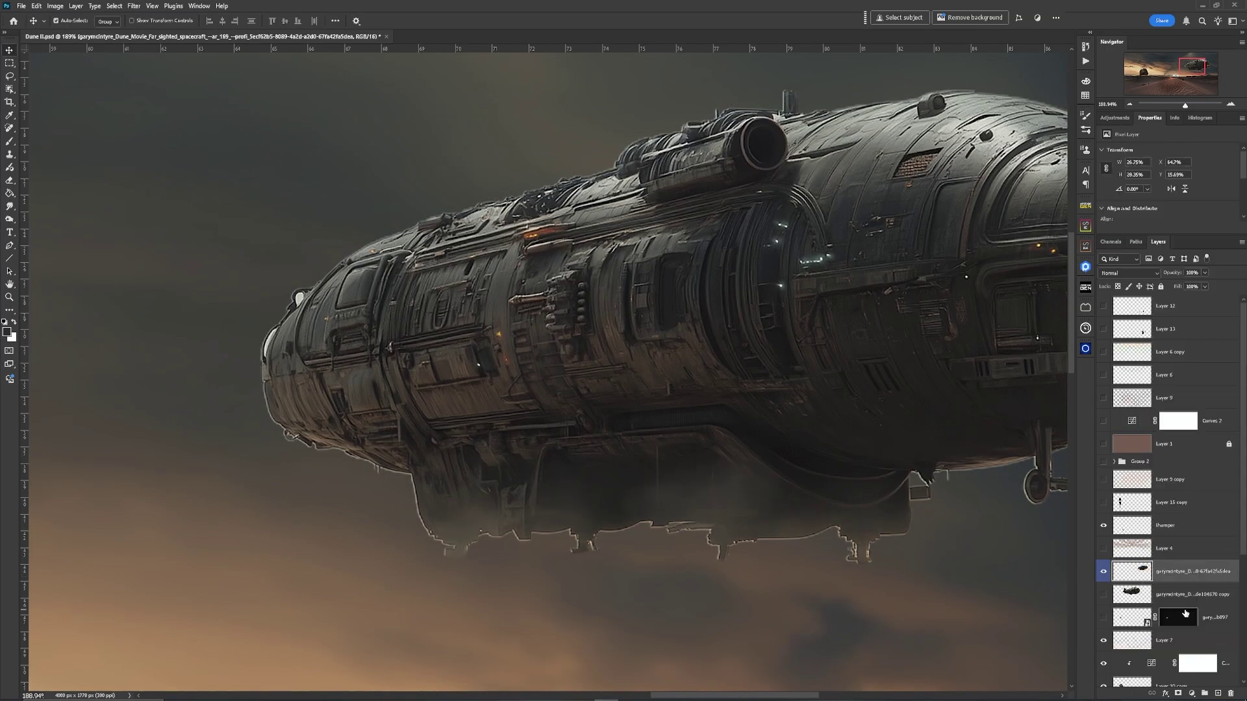
- Invert the selection around the second spaceship, modify the selection, delete the bright fringe and deselect
click(114, 6)
click(124, 45)
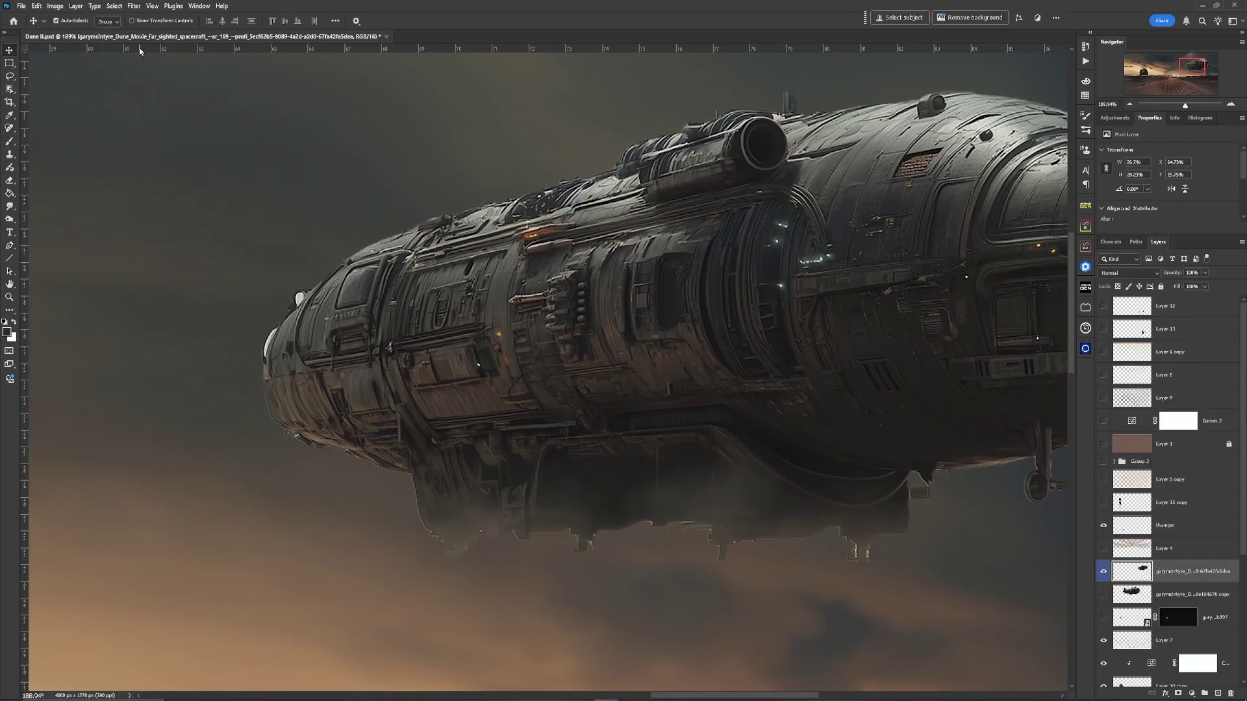
click(115, 6)
click(224, 185)
key(Return)
key(Delete)
key(ctrl+d)
- Erase the remaining bright edge pixels around the second spaceship's outline and check its hull
drag(311, 292, 390, 293)
key(e)
drag(254, 341, 264, 284)
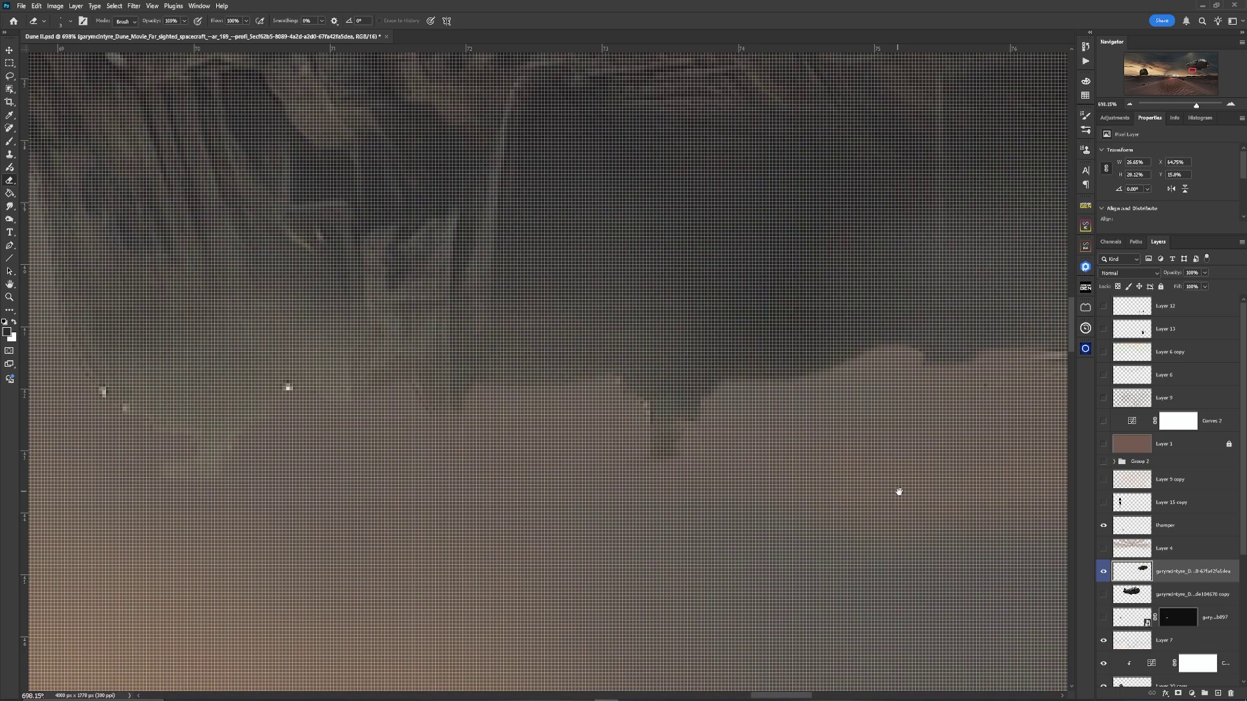
key(ctrl+0)
key(z)
key(e)
scroll(873, 334, up, 10)
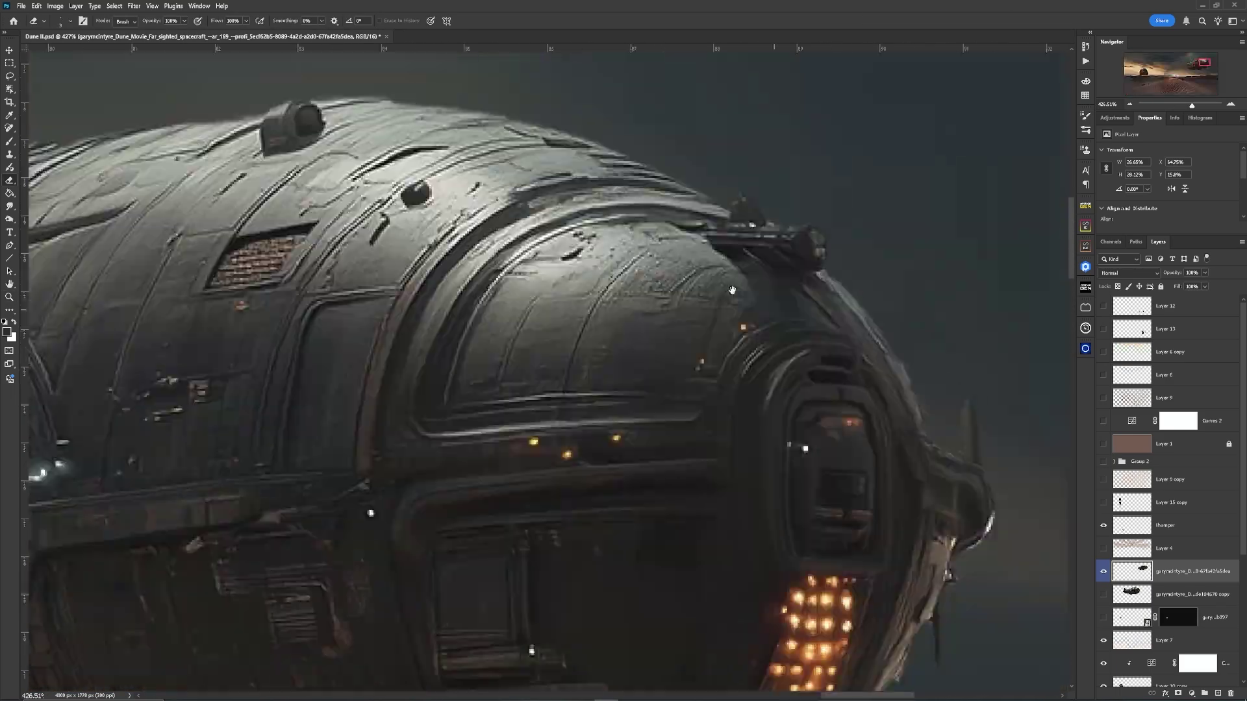
key(ctrl+0)
- Show the large spaceship's layer and stack it above the second spaceship's layer
click(1103, 595)
drag(1209, 571, 1215, 605)
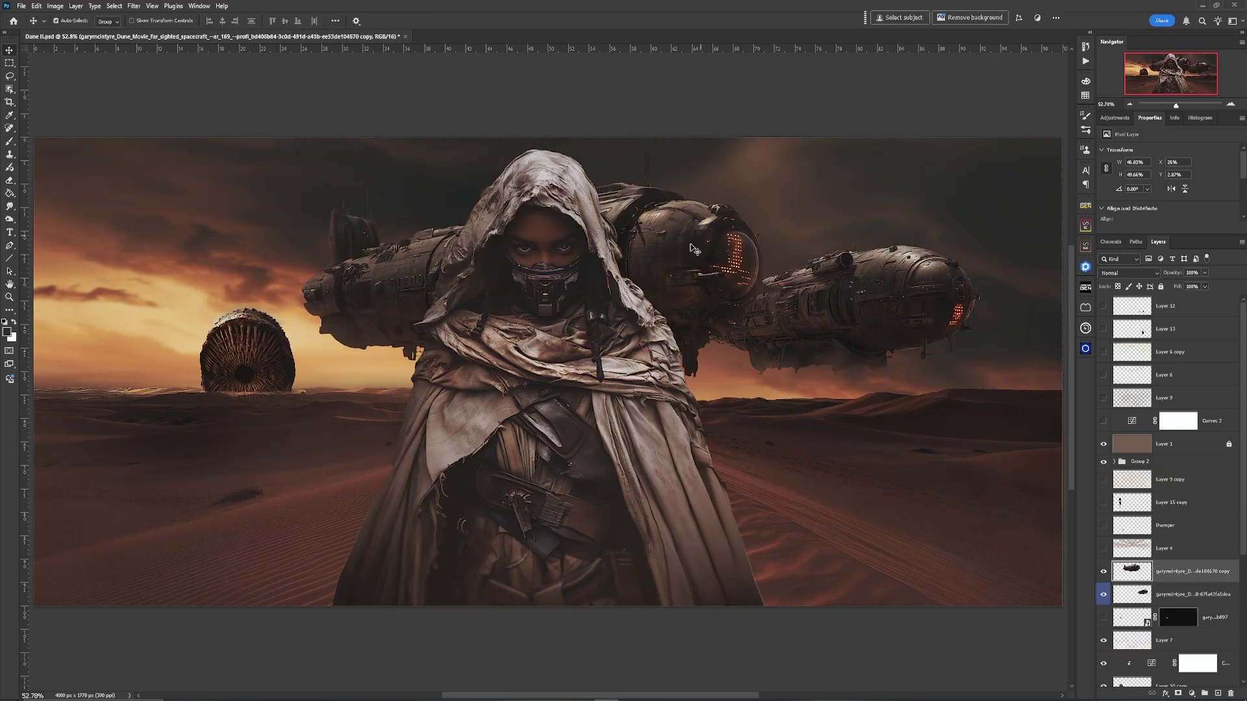
click(1131, 594)
- Try a duplicate of the large spaceship in the upper-right sky, repositioned and lowered in the layer stack
drag(663, 266, 987, 125)
key(ctrl+[)
key(ctrl+t)
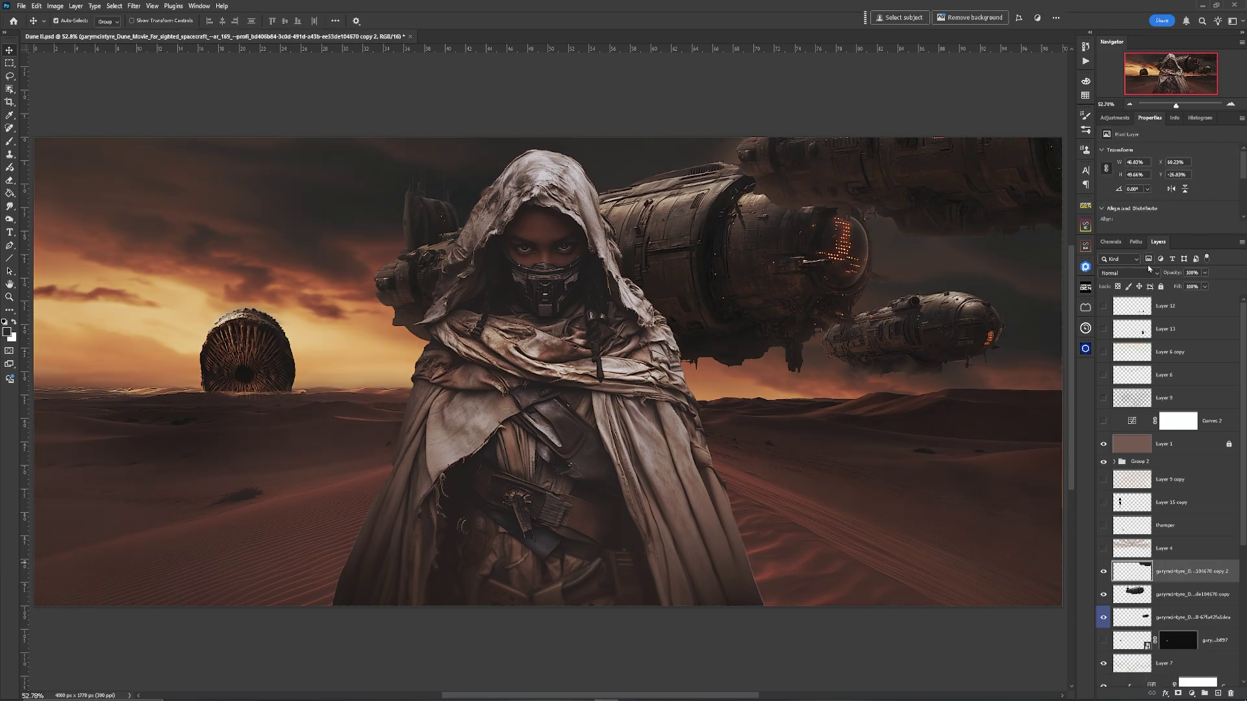
drag(947, 174, 852, 240)
key(Return)
key(ctrl+[)
- Place a duplicate of the second spaceship in the upper-right sky behind the large ship and scale it down
drag(950, 218, 913, 186)
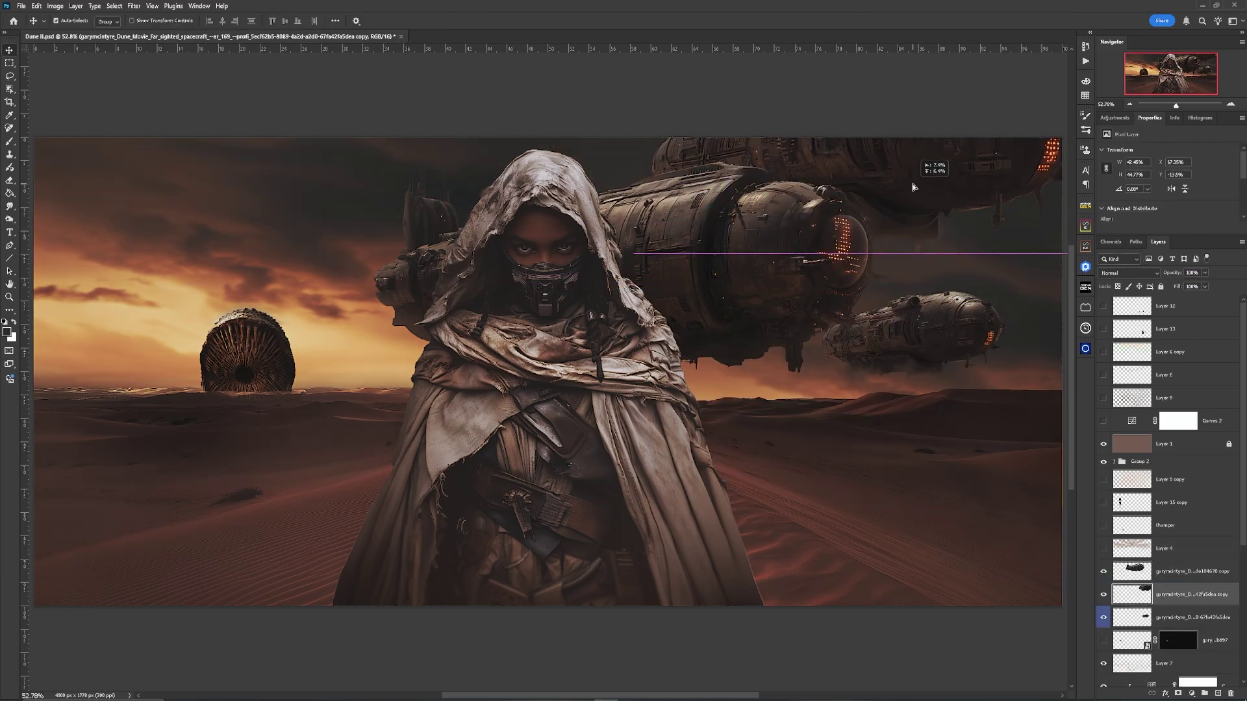
drag(779, 260, 753, 252)
key(ctrl+t)
drag(651, 253, 793, 185)
drag(984, 145, 935, 248)
click(484, 21)
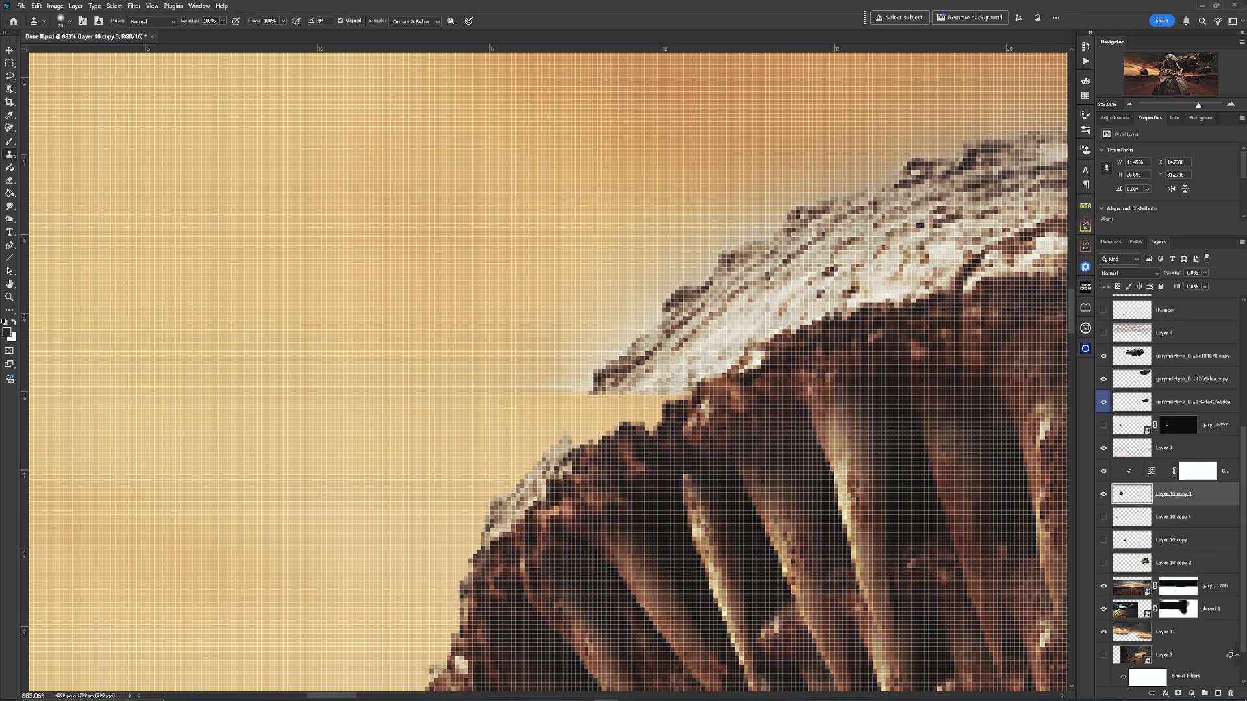
- Clone-stamp the missing skin along the sandworm's upper-left rim on Layer 10 copy 5 and erase the halo beside it
mouse_move(600, 394)
mouse_down()
mouse_move(633, 422)
mouse_move(584, 433)
mouse_up()
drag(851, 179, 687, 270)
key(e)
drag(684, 270, 697, 270)
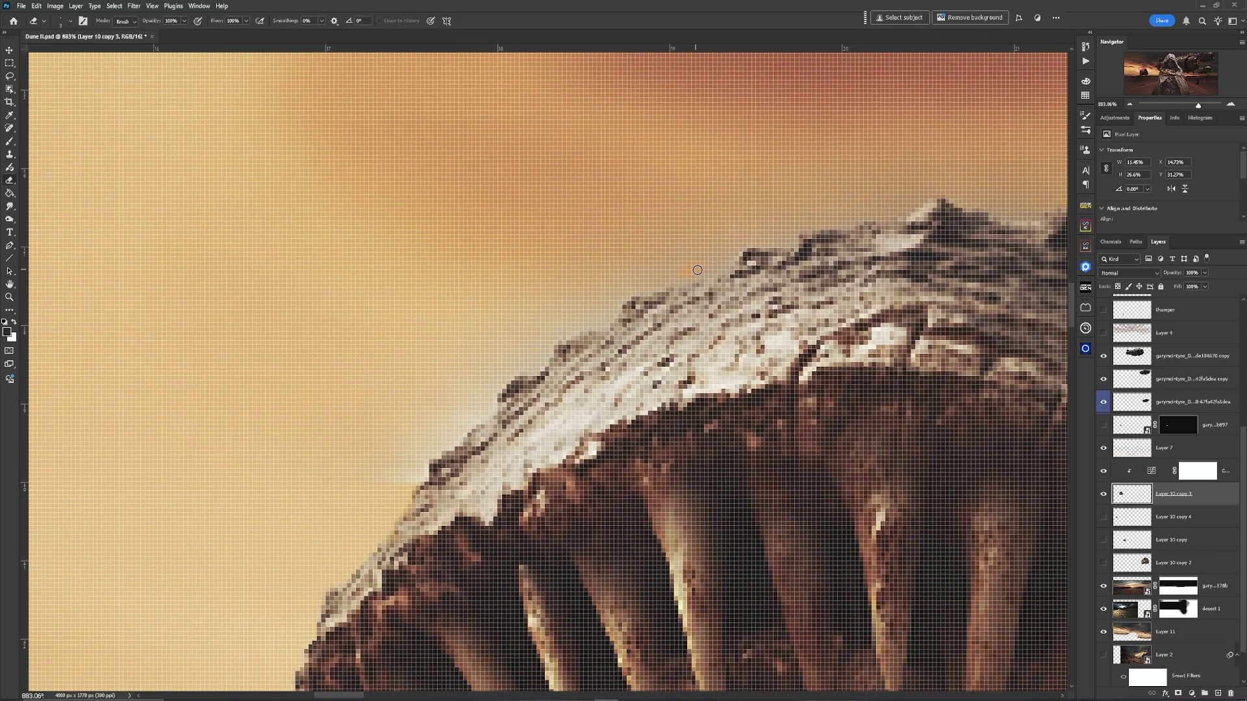
- Add a layer mask to Layer 10 copy 5 and paint out the pale halo along the sandworm's outline
click(1178, 693)
key(b)
mouse_move(545, 334)
mouse_down()
mouse_move(409, 470)
mouse_move(737, 159)
mouse_up()
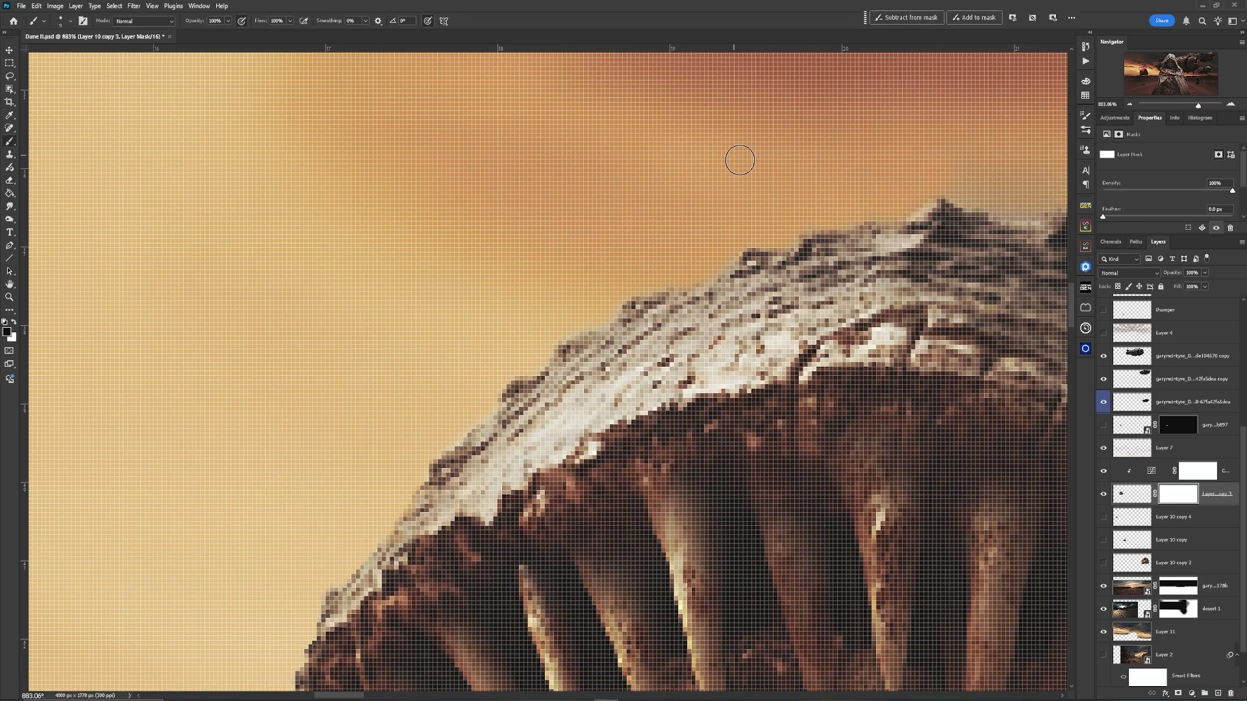
drag(948, 195, 474, 250)
drag(504, 260, 641, 200)
mouse_move(704, 276)
mouse_down()
mouse_move(955, 404)
mouse_move(643, 195)
mouse_up()
drag(727, 315, 597, 214)
mouse_move(273, 454)
mouse_down()
mouse_move(585, 287)
mouse_move(215, 311)
mouse_up()
- Mask out the sandworm's base where it meets the dunes, using a larger brush for the wider areas
scroll(753, 409, down, 6)
drag(355, 422, 149, 393)
drag(422, 389, 763, 394)
key(bracketright)
key(bracketright)
key(bracketright)
key(bracketright)
key(bracketright)
key(bracketright)
mouse_move(779, 370)
mouse_down()
mouse_move(500, 367)
mouse_move(922, 351)
mouse_up()
mouse_move(897, 442)
mouse_down()
mouse_move(553, 429)
mouse_move(958, 447)
mouse_up()
- Paint white with a smaller brush on the mask to refine the sandworm's lower edge along the dunes
key(x)
key(bracketleft)
key(bracketleft)
key(bracketleft)
key(bracketleft)
key(bracketleft)
mouse_move(370, 344)
mouse_down()
mouse_move(649, 276)
mouse_move(993, 328)
mouse_up()
drag(994, 328, 422, 344)
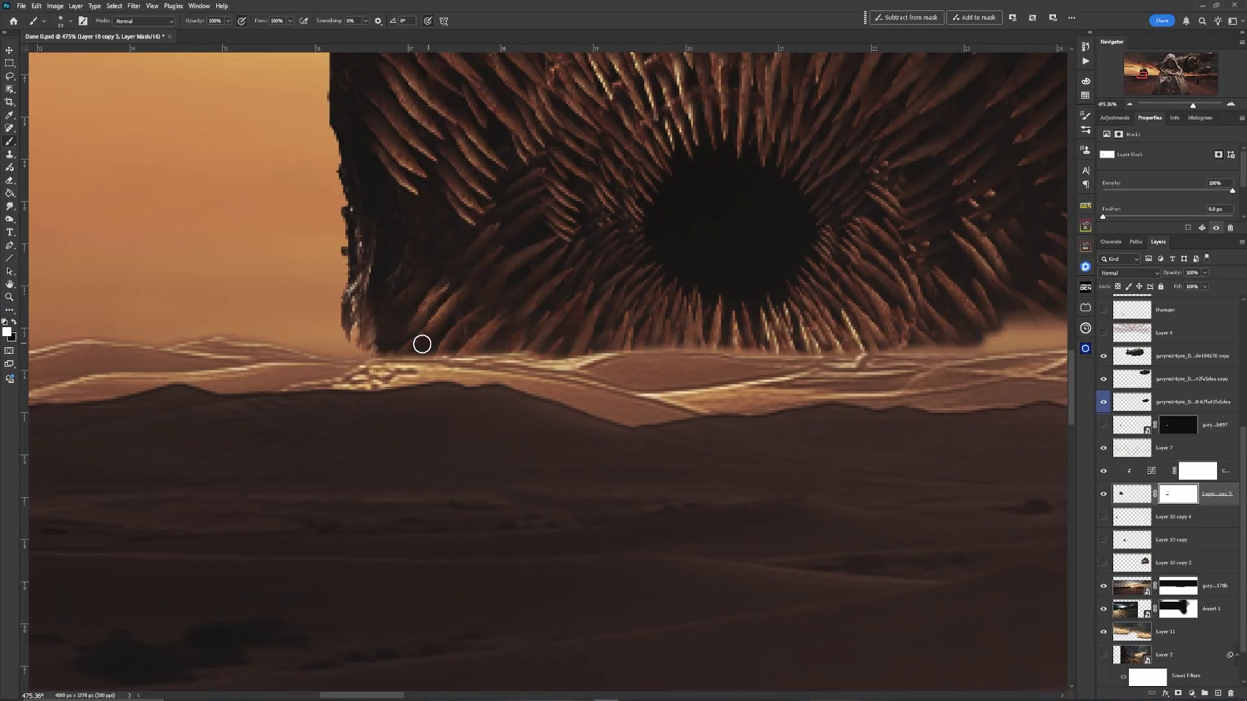
drag(941, 344, 528, 301)
drag(733, 296, 534, 303)
key(ctrl+shift+h)
key(ctrl+0)
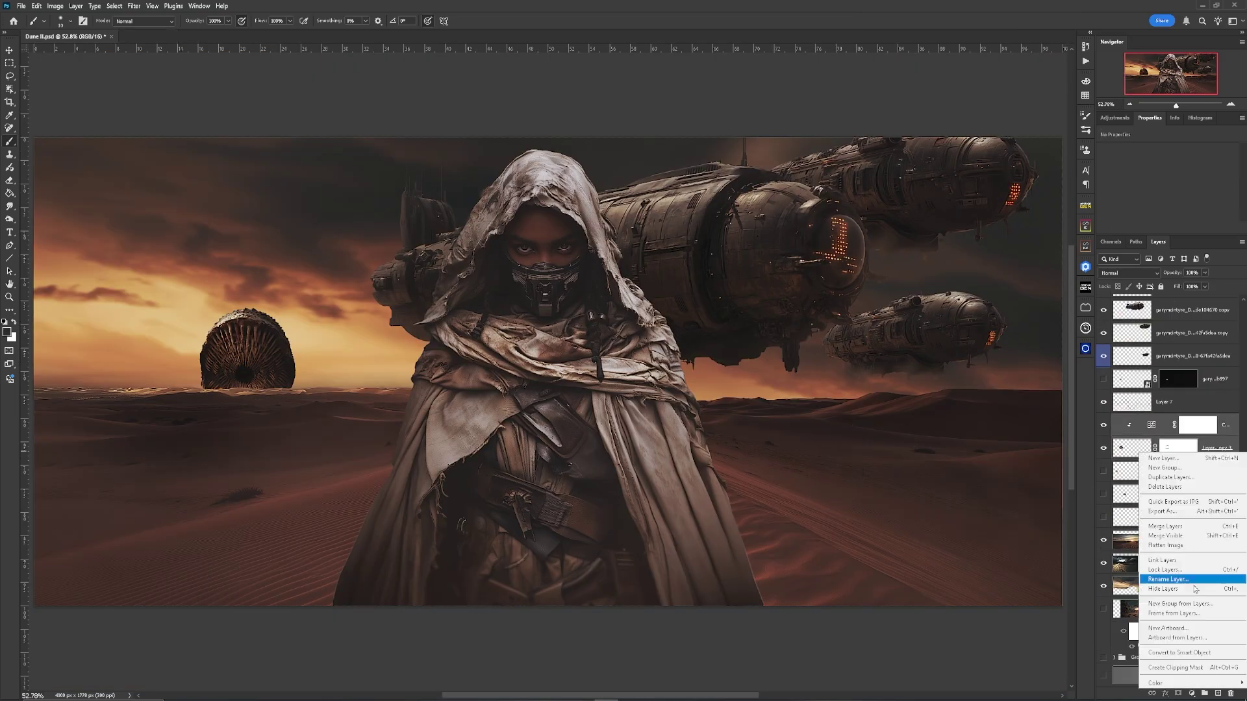
- Convert the sandworm and its Curves adjustment to a smart object and open Gaussian Blur for it, with the sandworm enlarged
key(ctrl+alt+f)
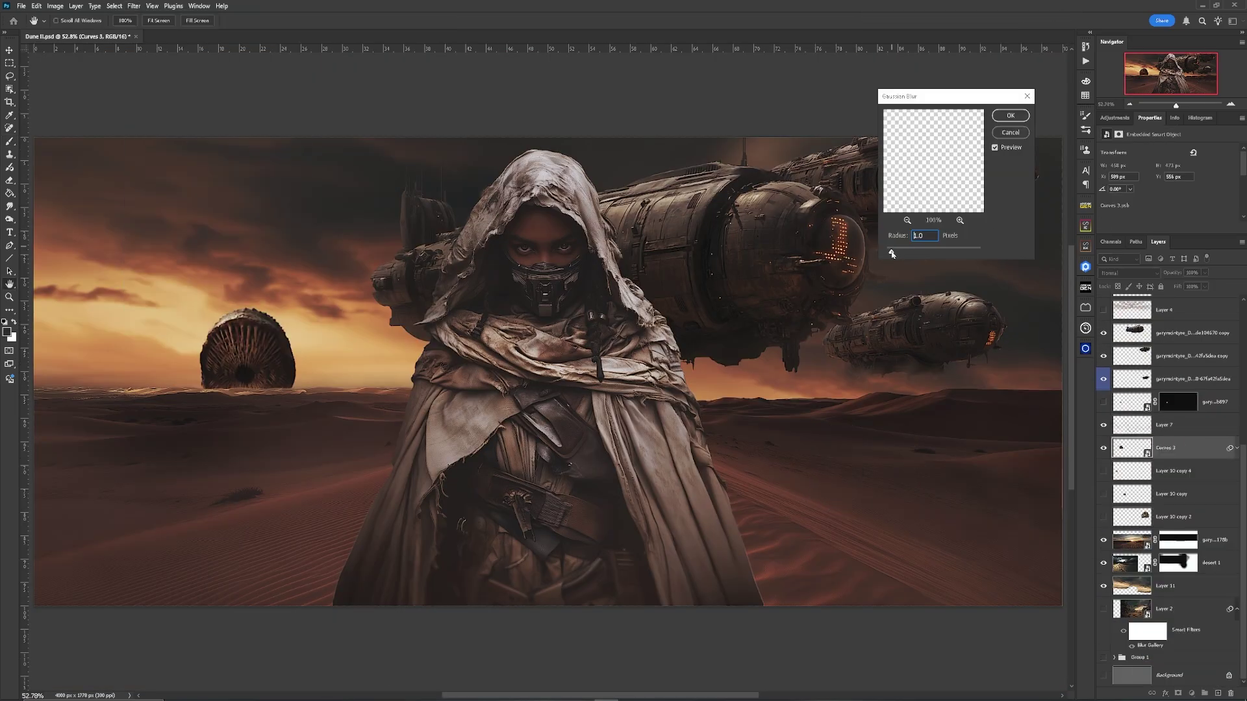
key(ctrl+plus)
key(ctrl+plus)
key(ctrl+plus)
key(ctrl+plus)
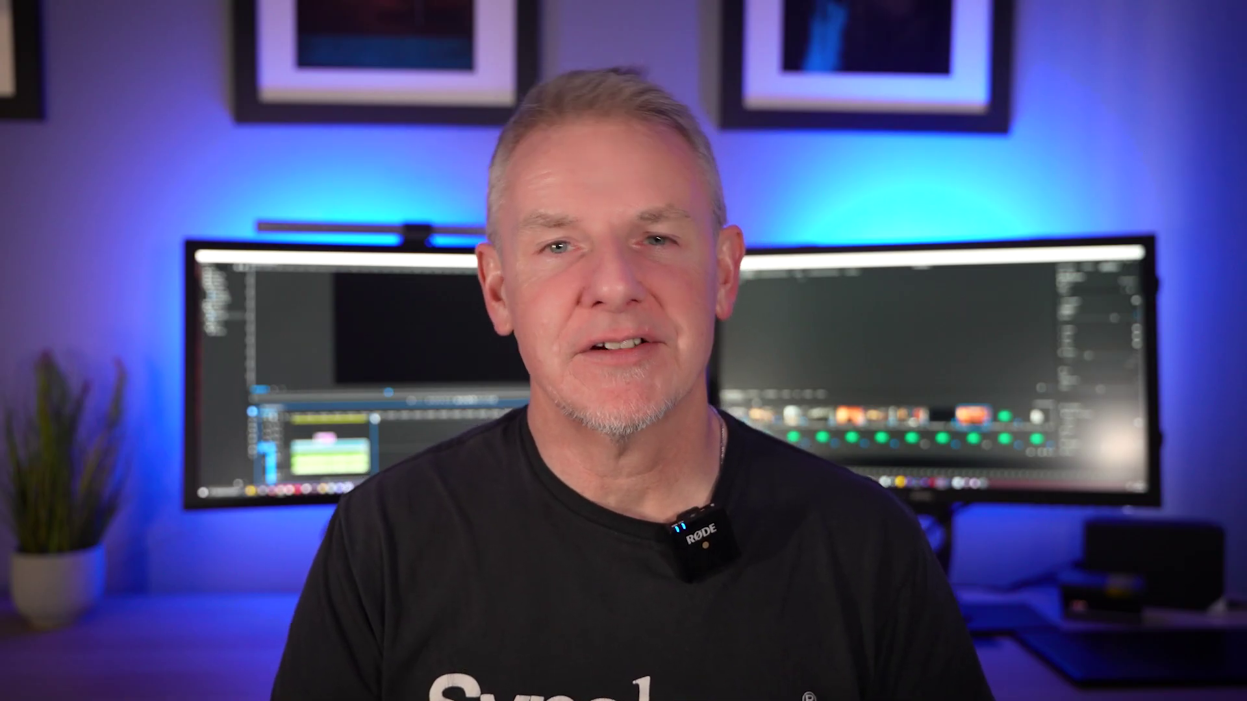